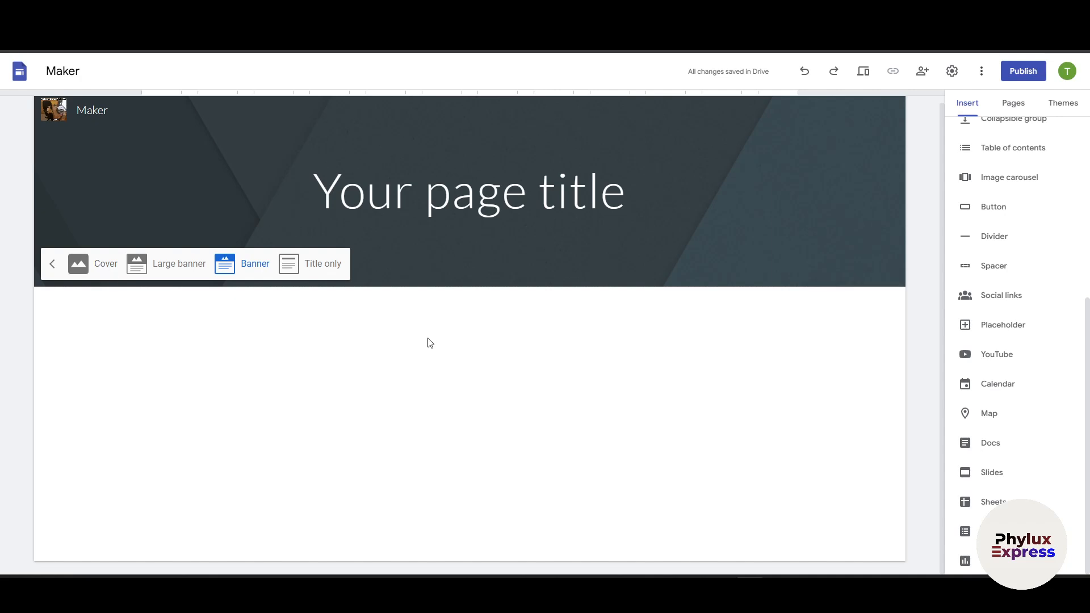
Step: Change the page header type to Large banner
click(429, 342)
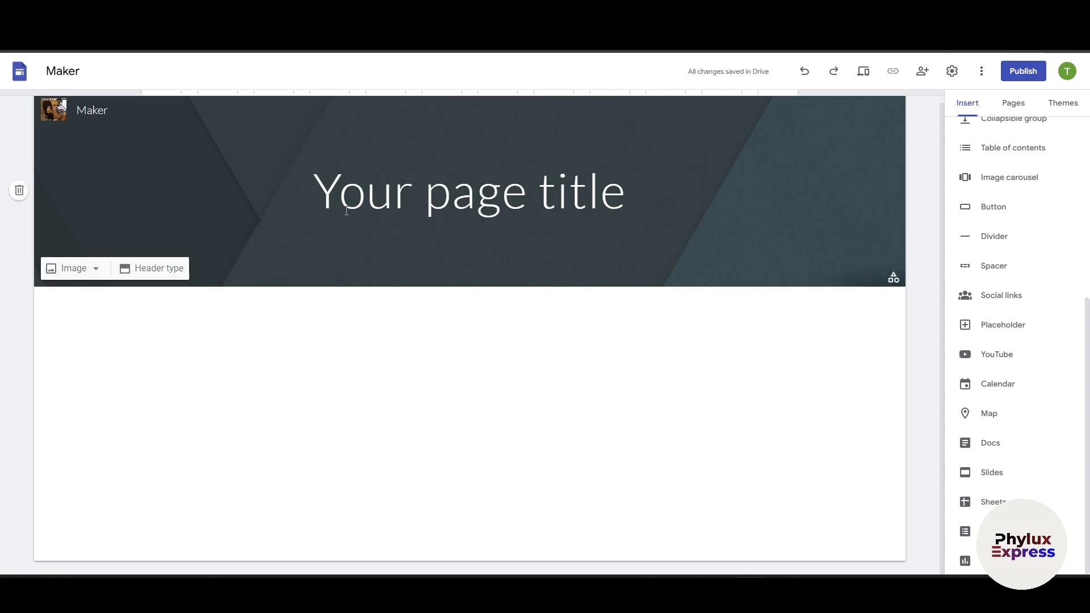
click(87, 271)
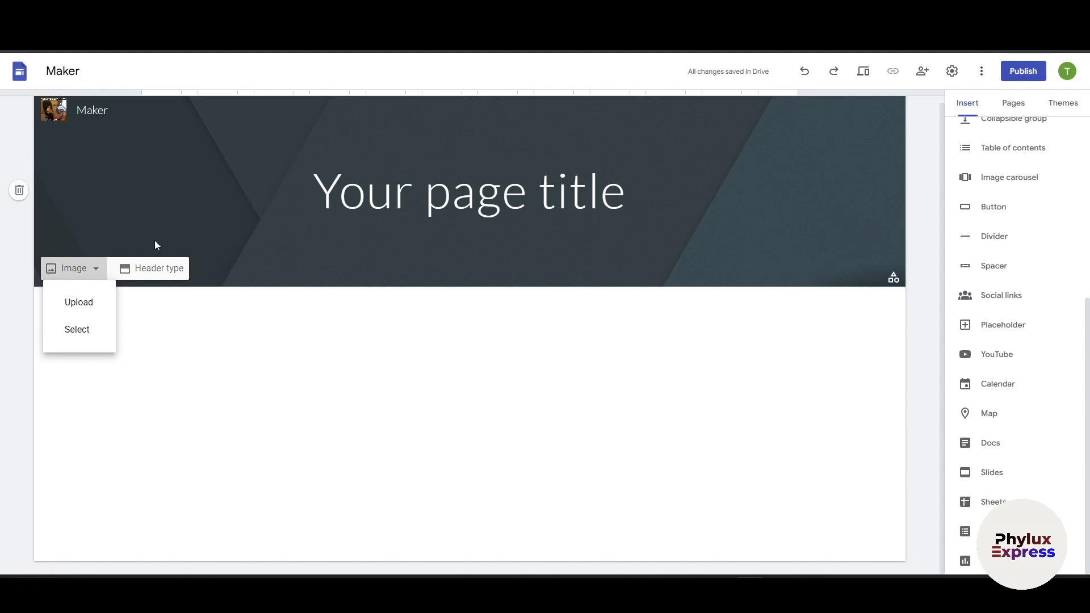
click(141, 283)
click(148, 267)
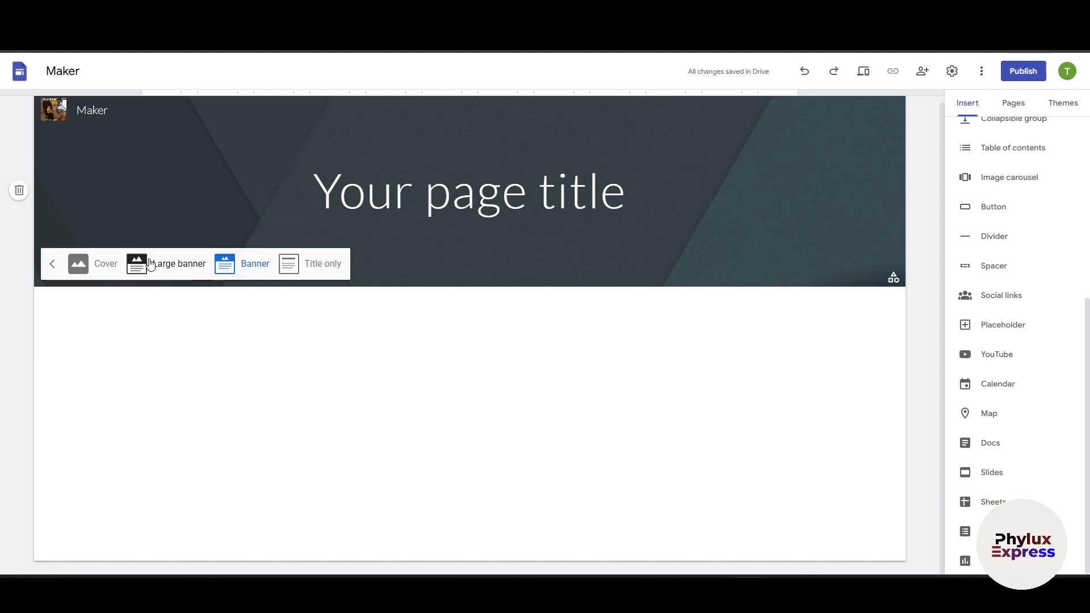
click(187, 270)
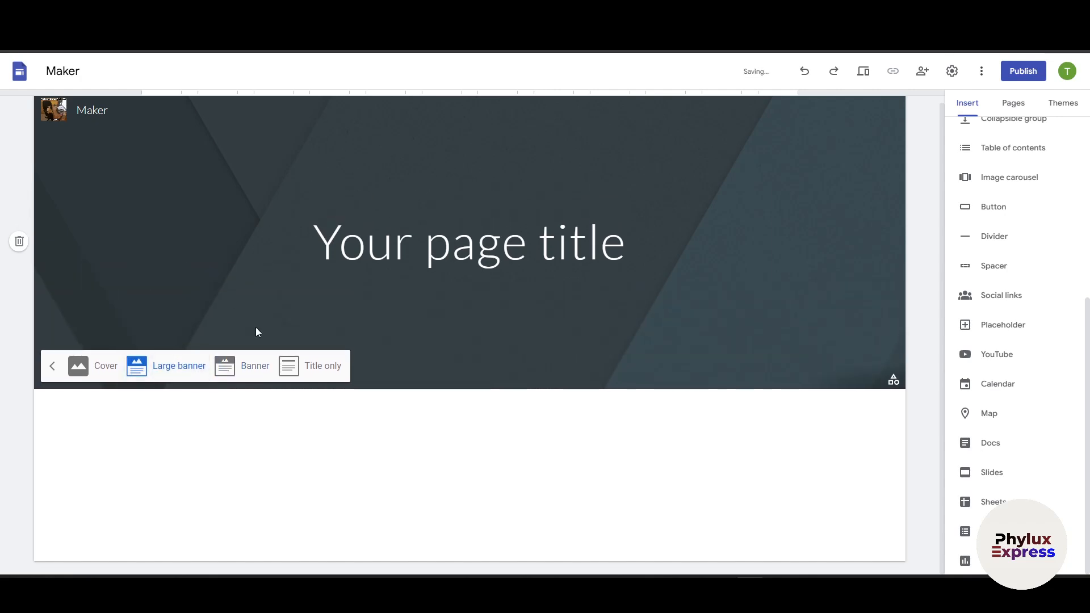
Step: Try the Banner and Title only header types, ending with the header set back to Large banner
click(244, 369)
click(334, 265)
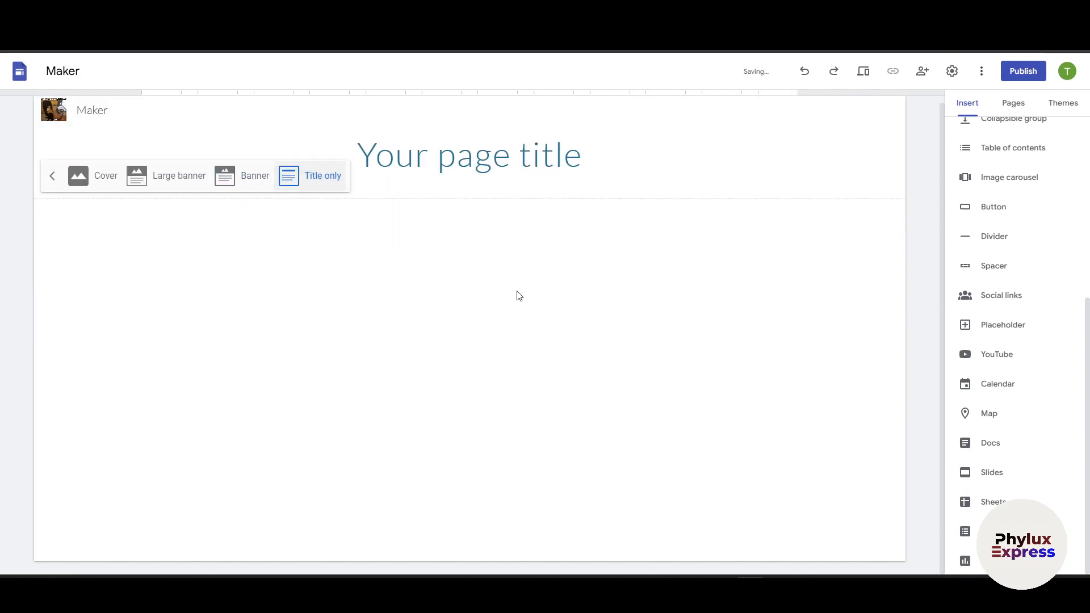
click(222, 181)
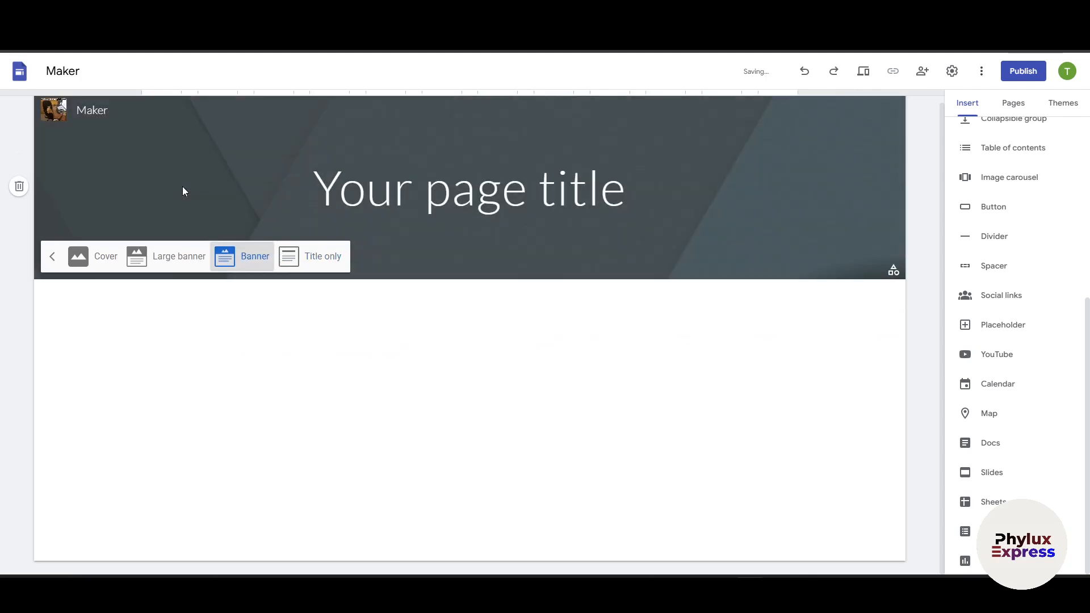
click(173, 271)
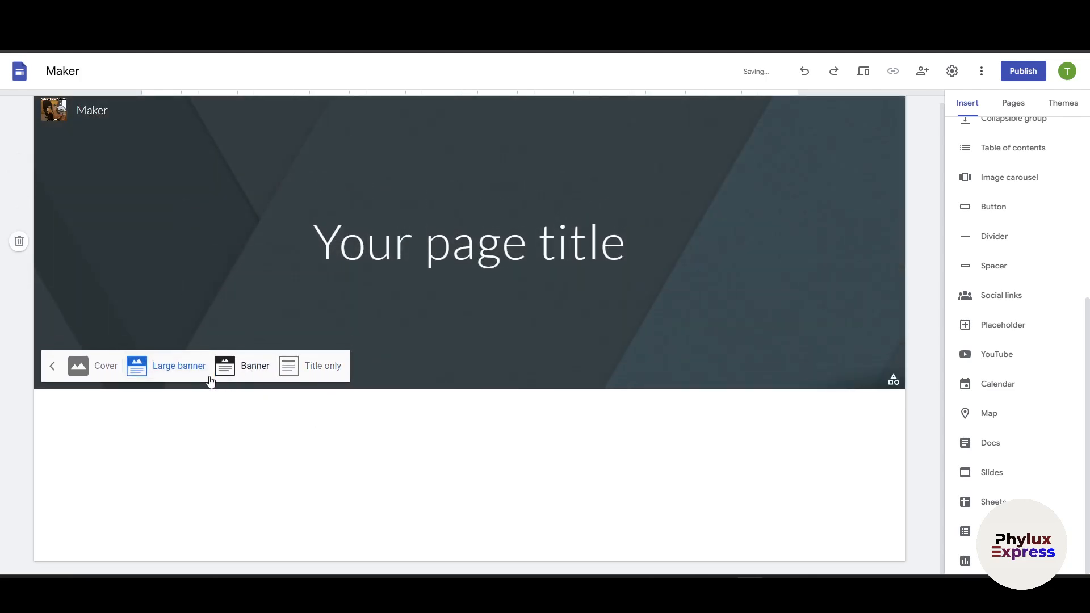
click(120, 425)
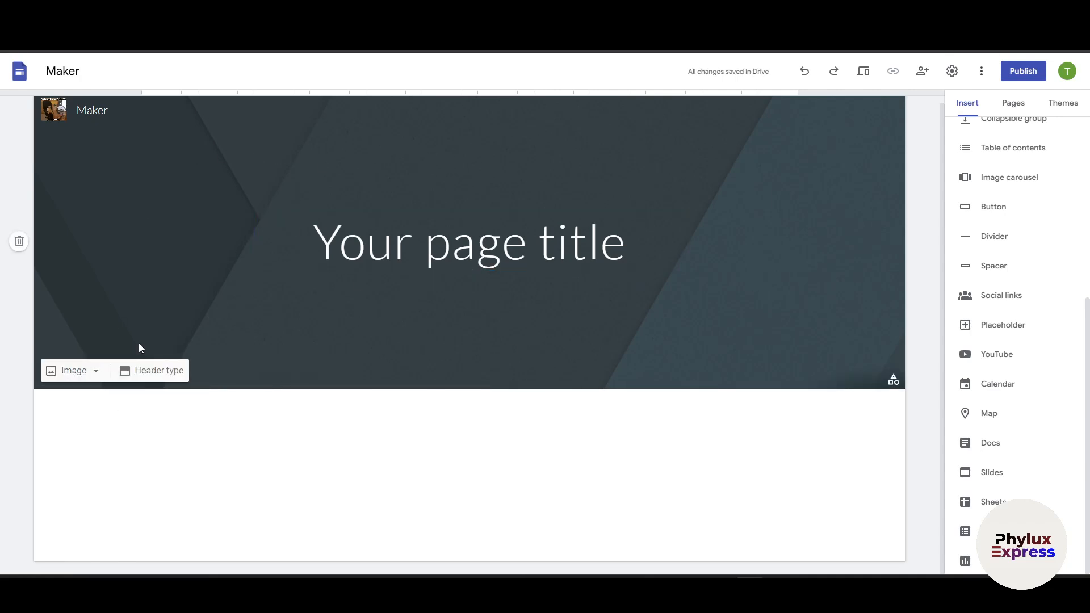
Step: Try the Level theme from the themes created by Google on the site
click(894, 380)
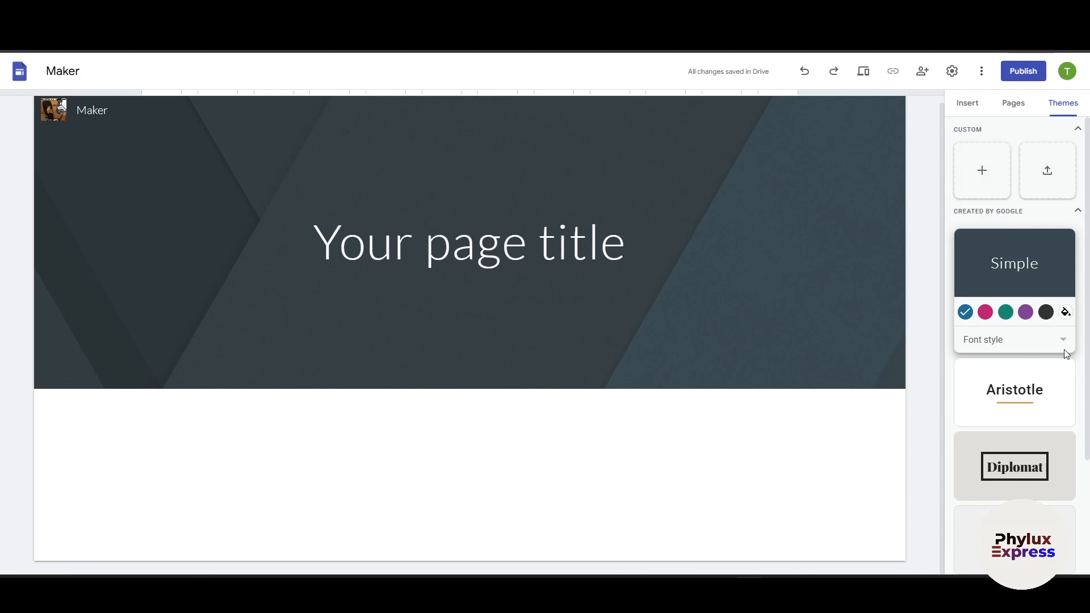
scroll(1016, 449, down, 3)
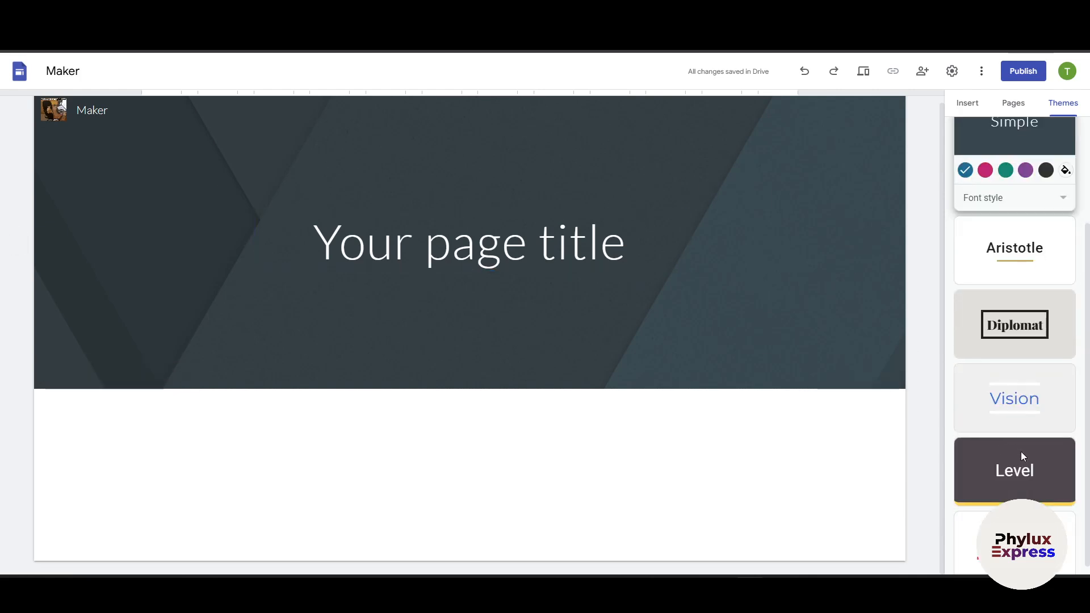
click(1021, 454)
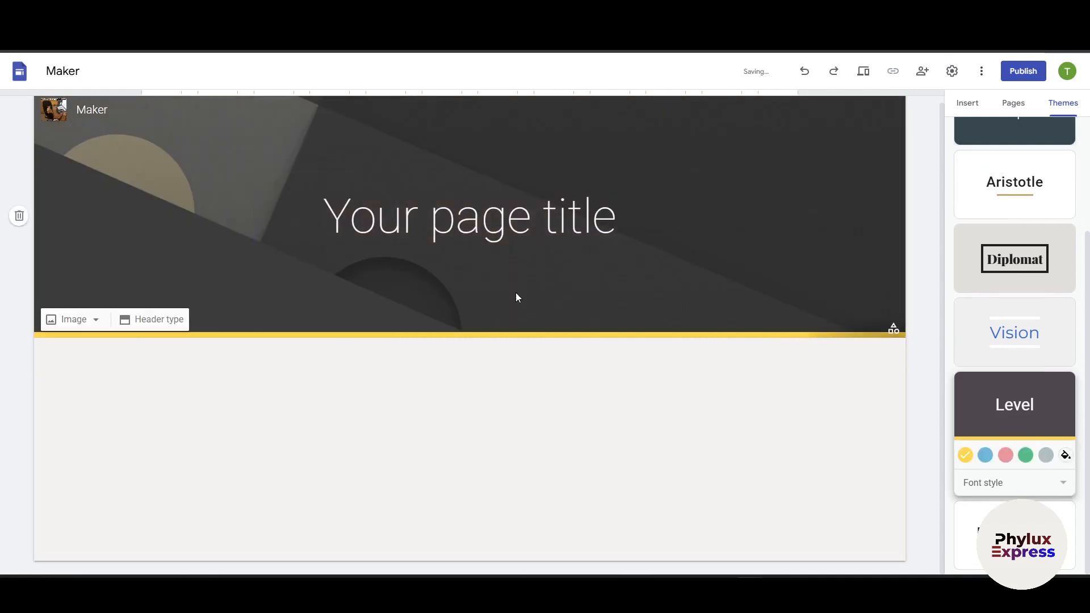
scroll(965, 447, up, 3)
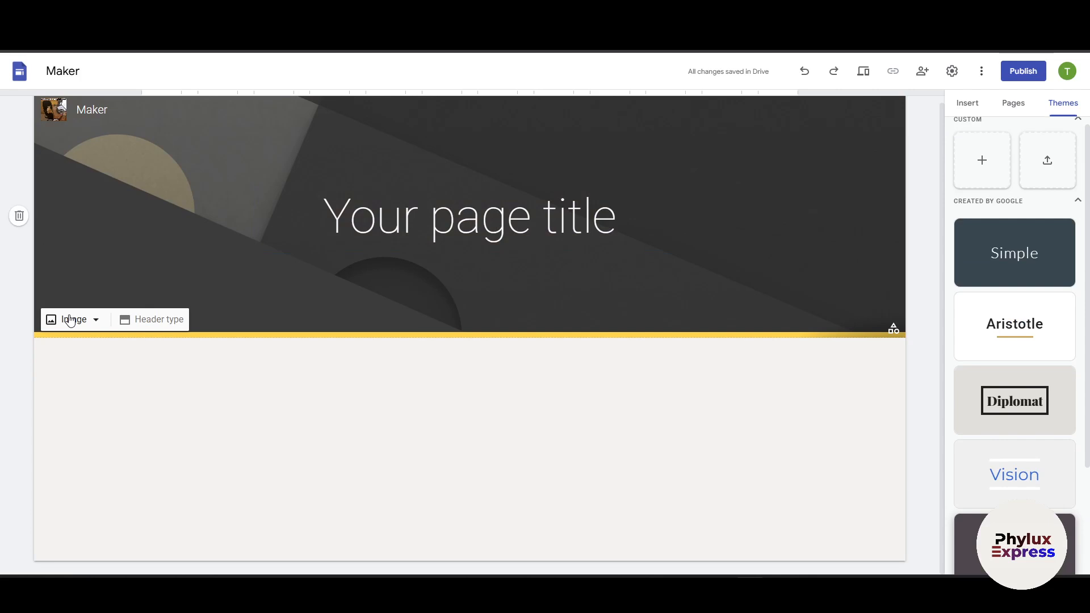
scroll(986, 494, down, 3)
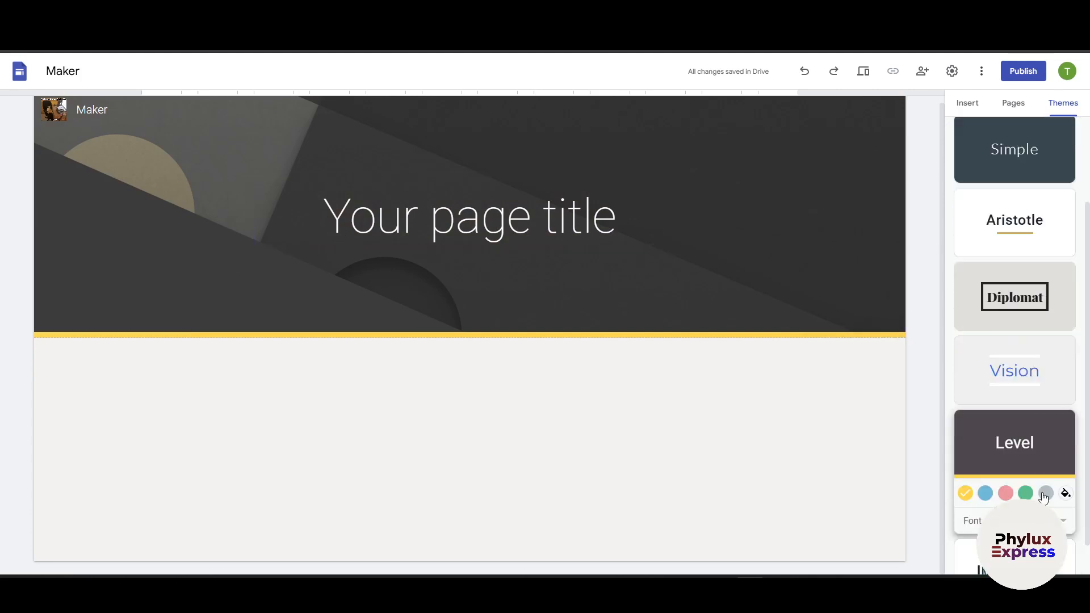
scroll(995, 511, up, 1)
scroll(995, 511, down, 1)
Step: Try the last theme created by Google and settle on the Aristotle theme for the site
click(994, 530)
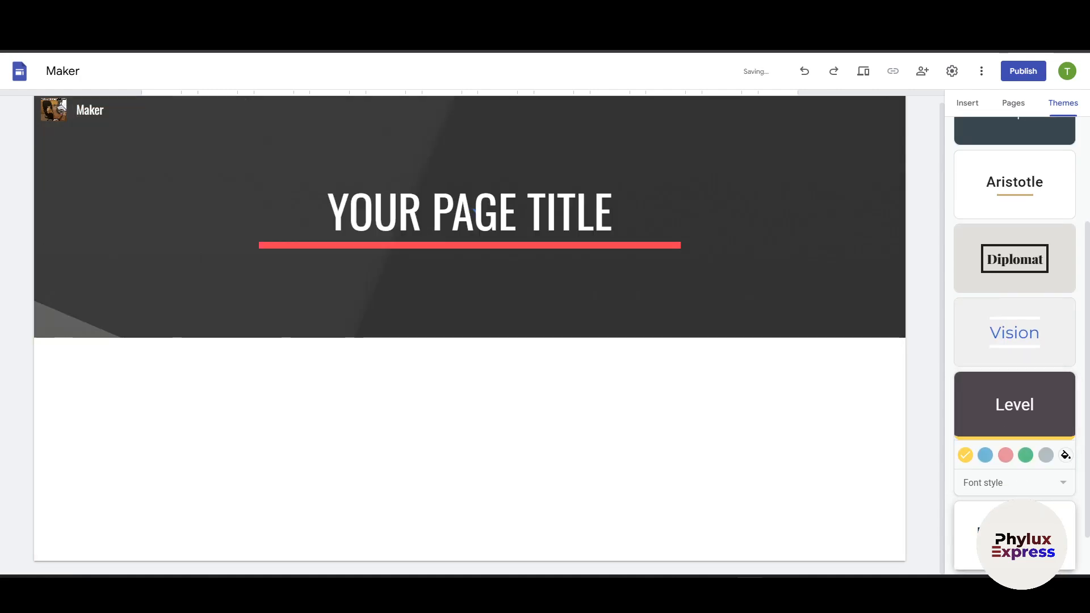
scroll(1000, 404, up, 2)
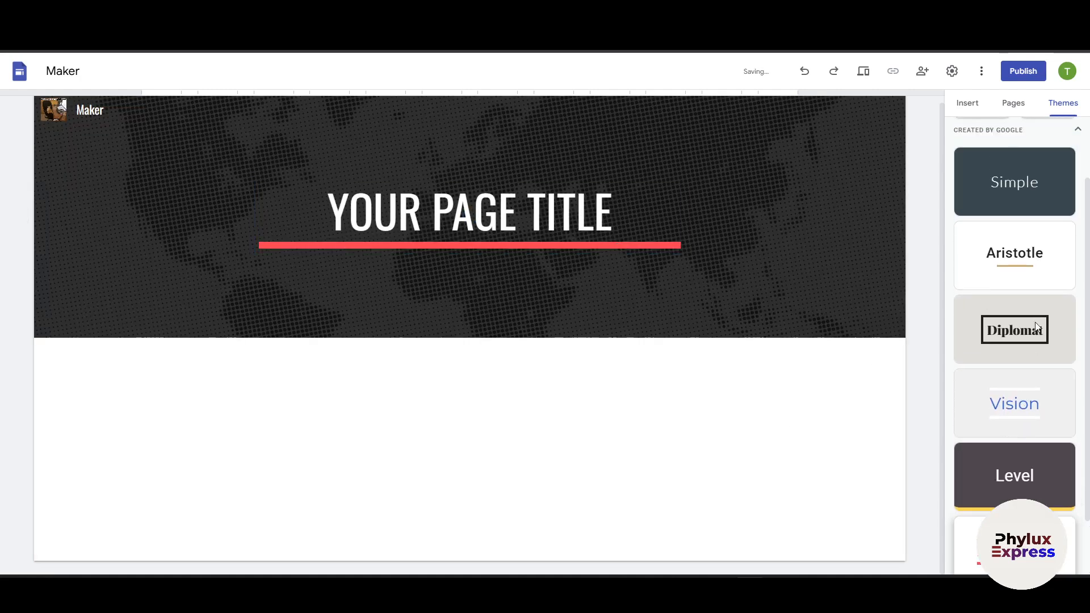
click(1026, 263)
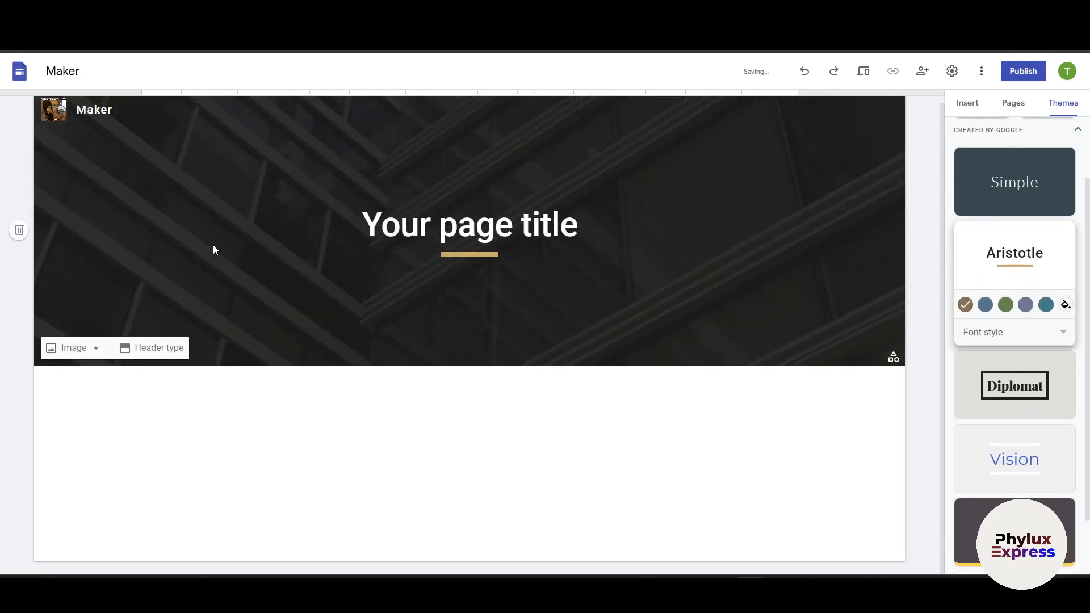
click(74, 347)
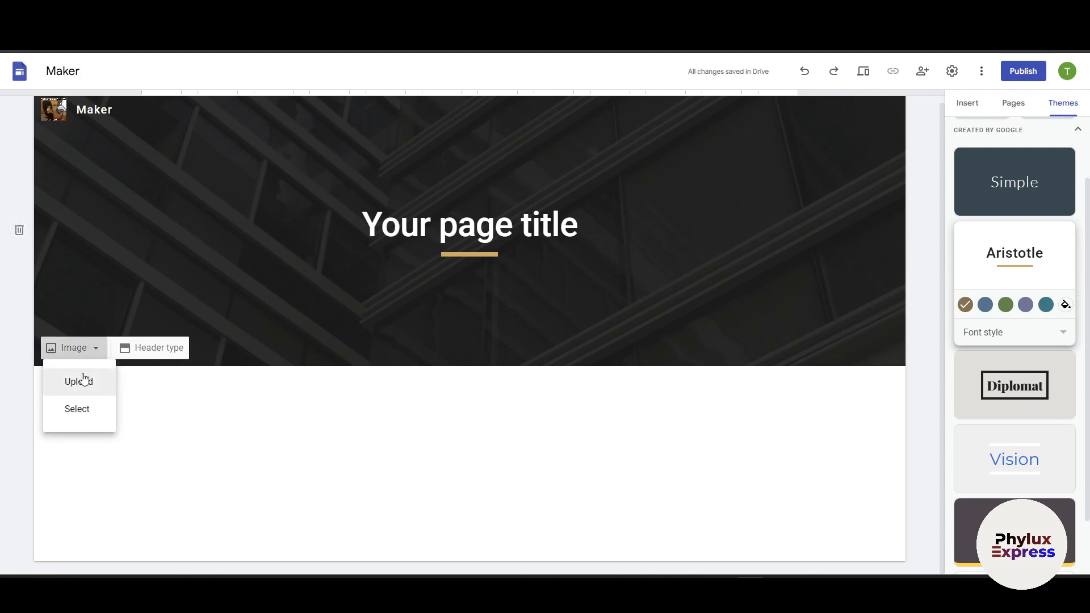
click(83, 380)
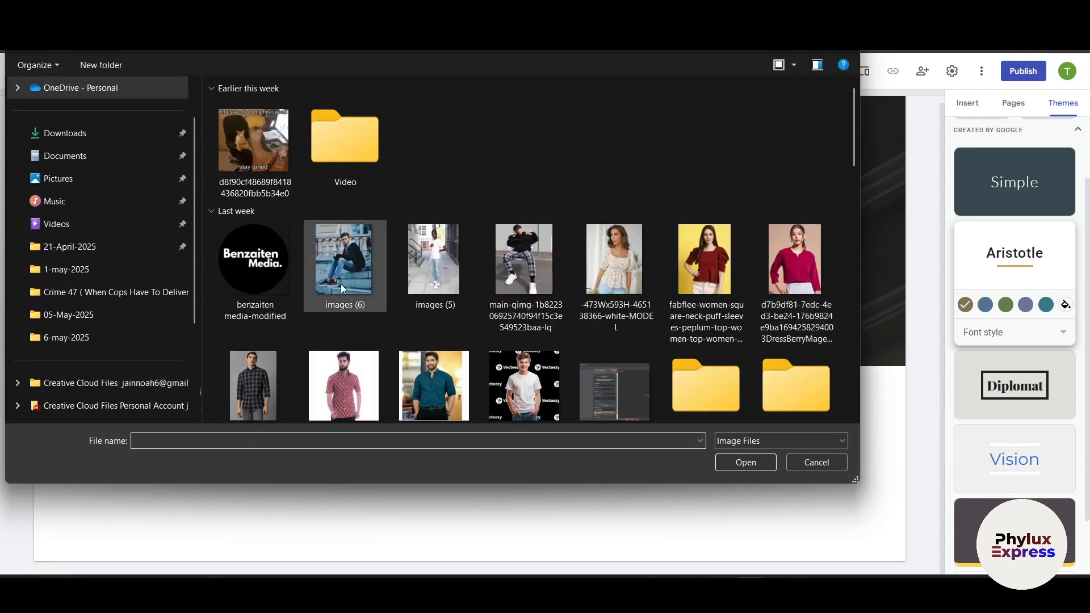
click(819, 462)
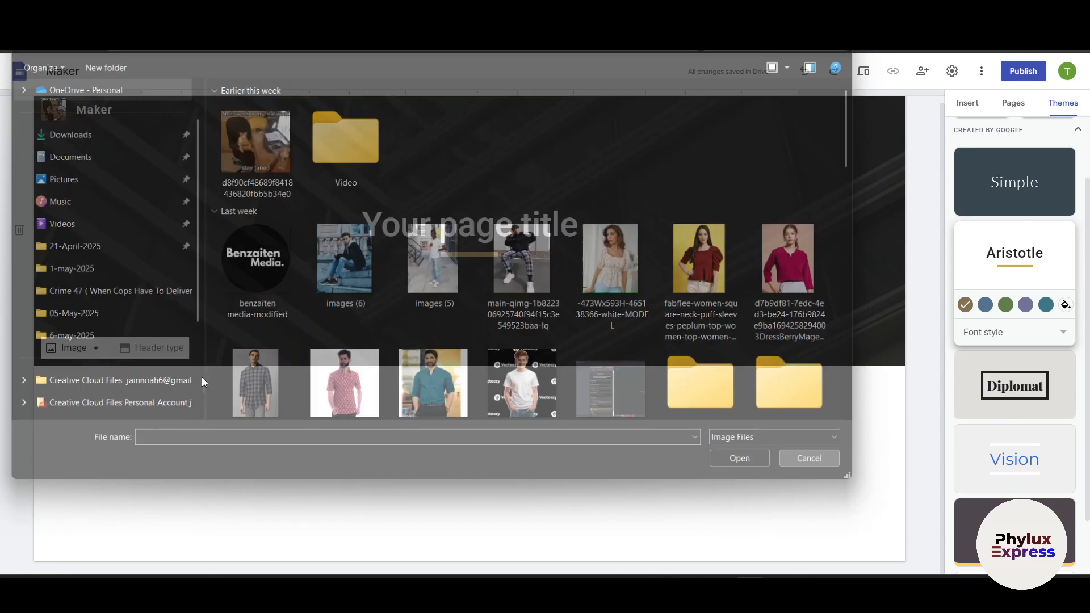
Step: Search Google Images for "Football" and insert the photo of the red number 10 player kicking at goal as the header image
click(88, 355)
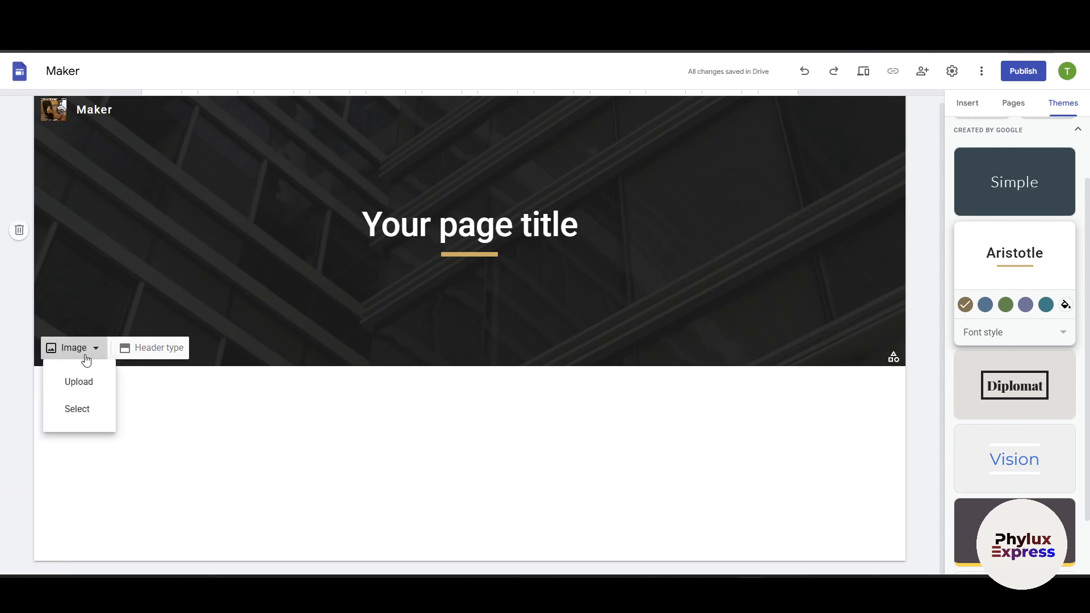
click(101, 415)
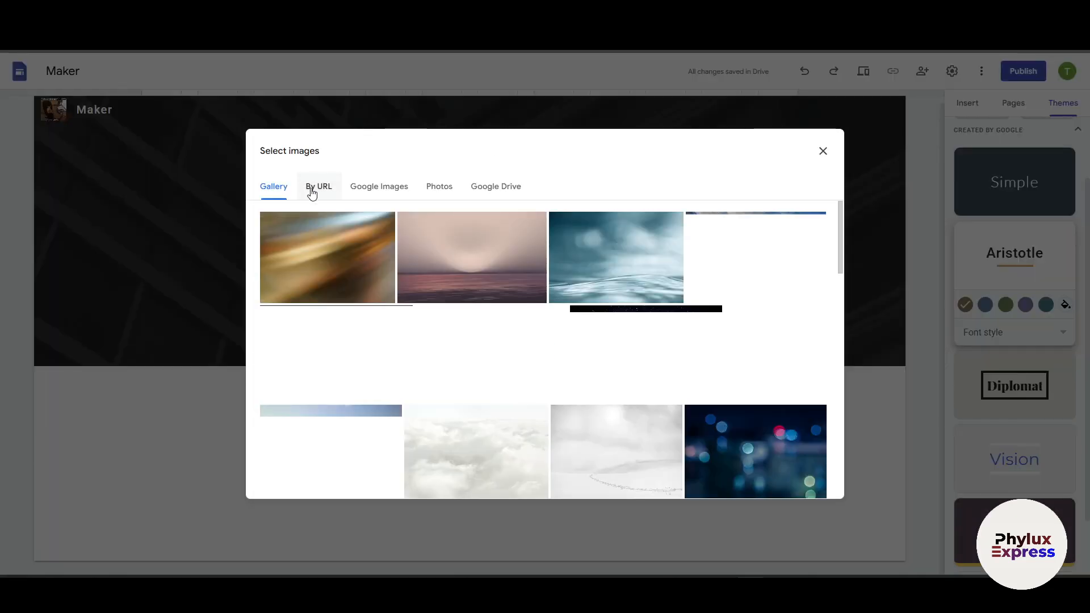
click(312, 188)
click(366, 193)
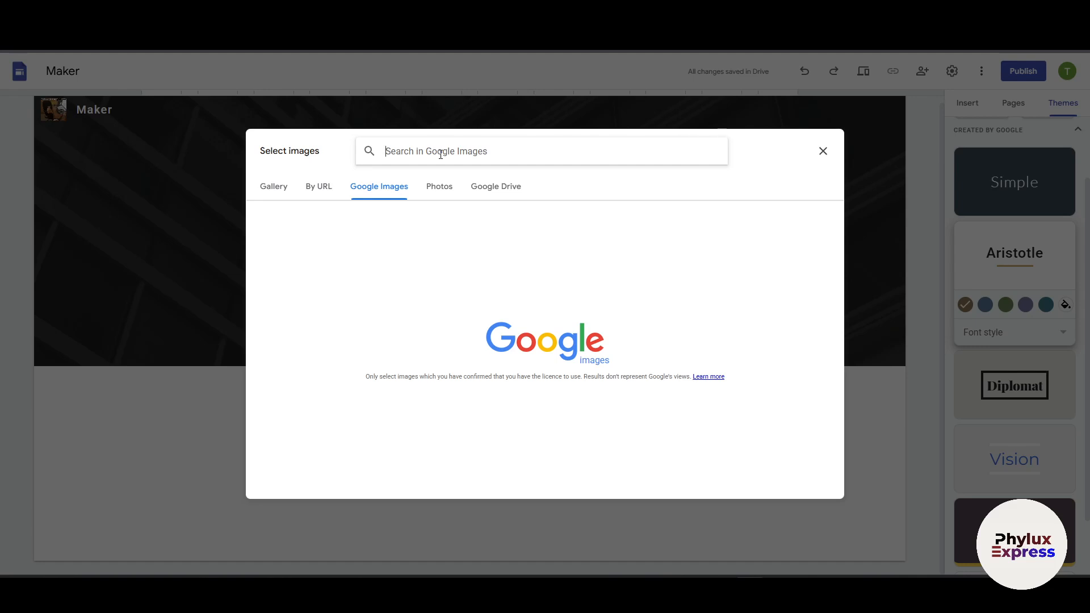
text(Football)
key(Return)
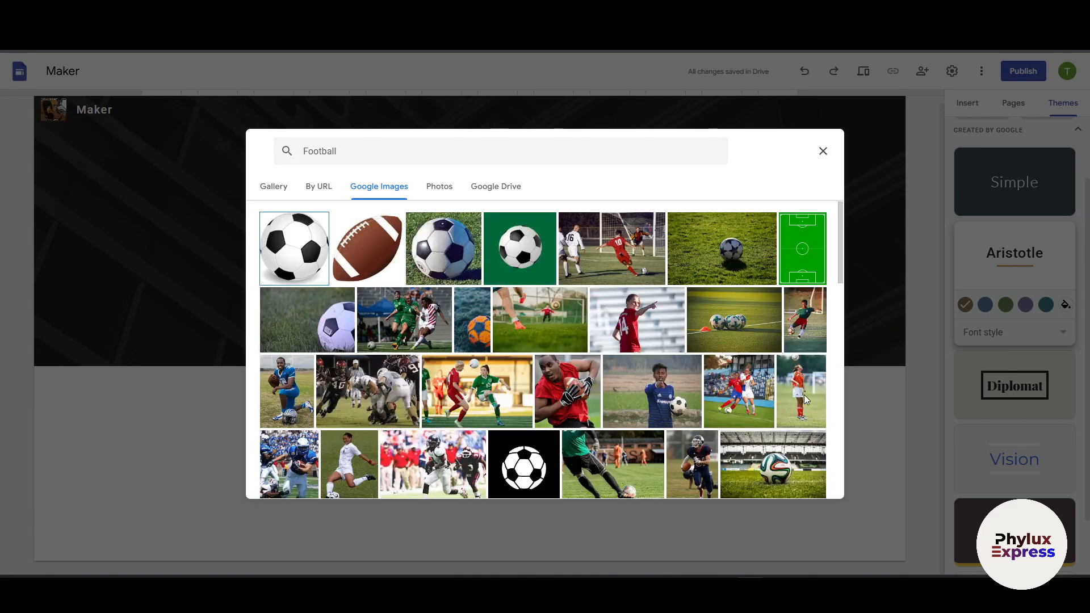
click(652, 269)
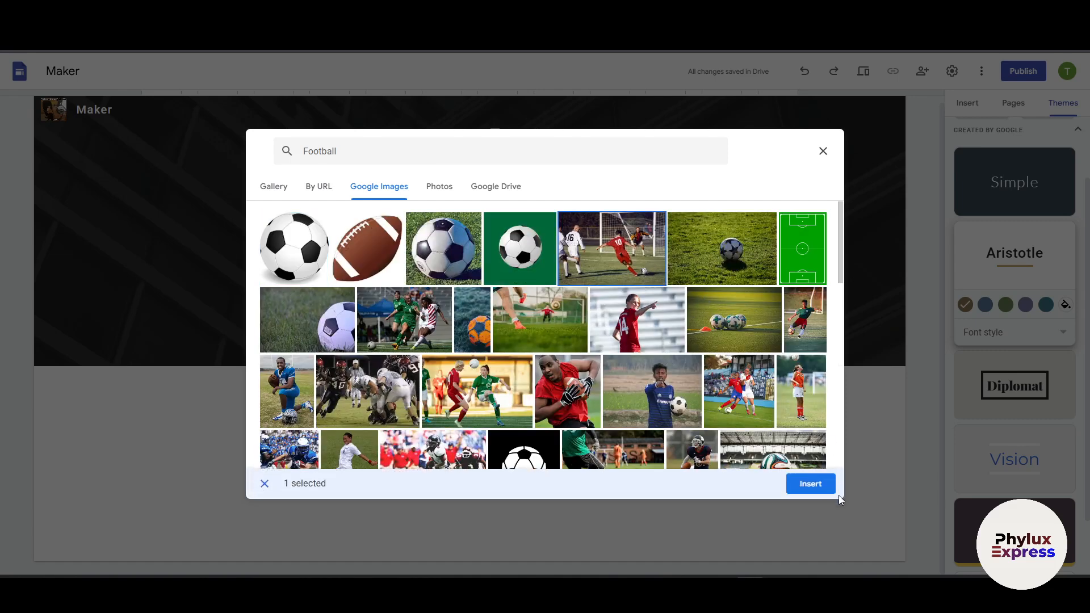
click(833, 492)
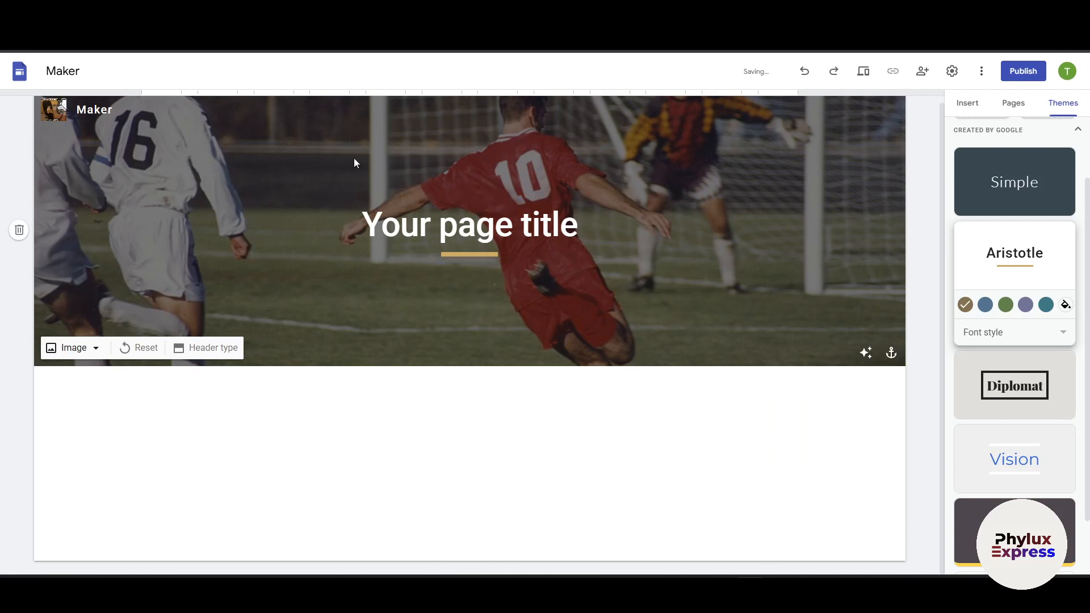
Step: Replace the placeholder page title with "Football Academy : Maker"
triple_click(497, 229)
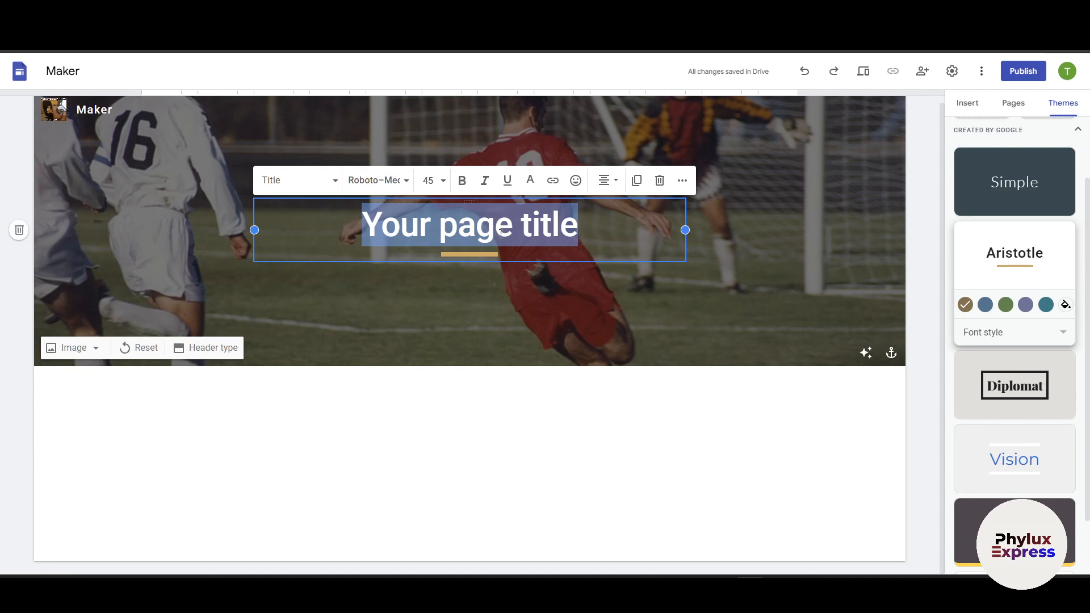
key(BackSpace)
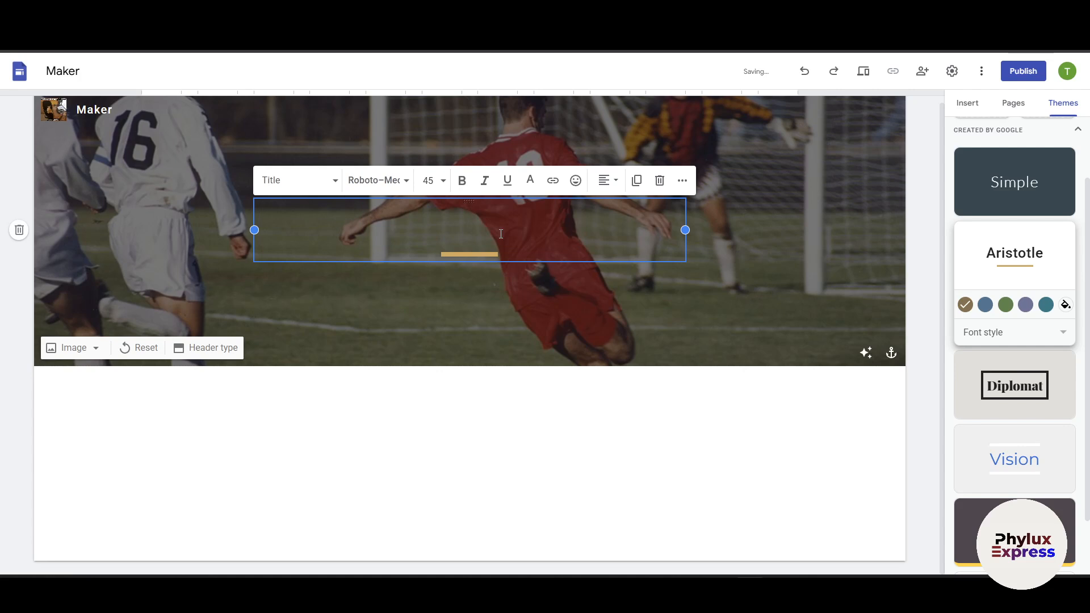
text(Football)
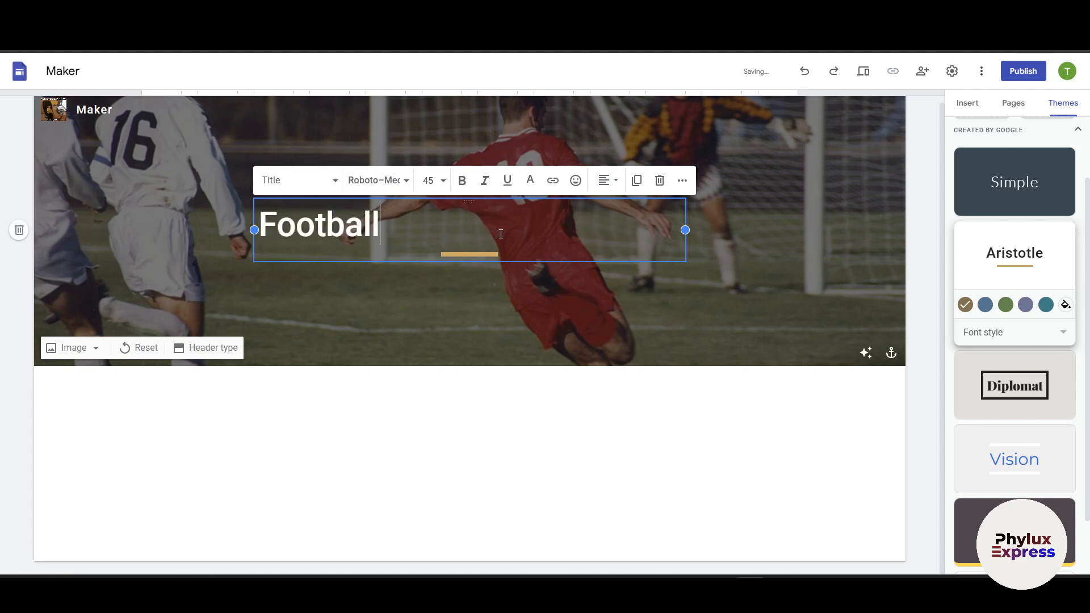
text( Academy)
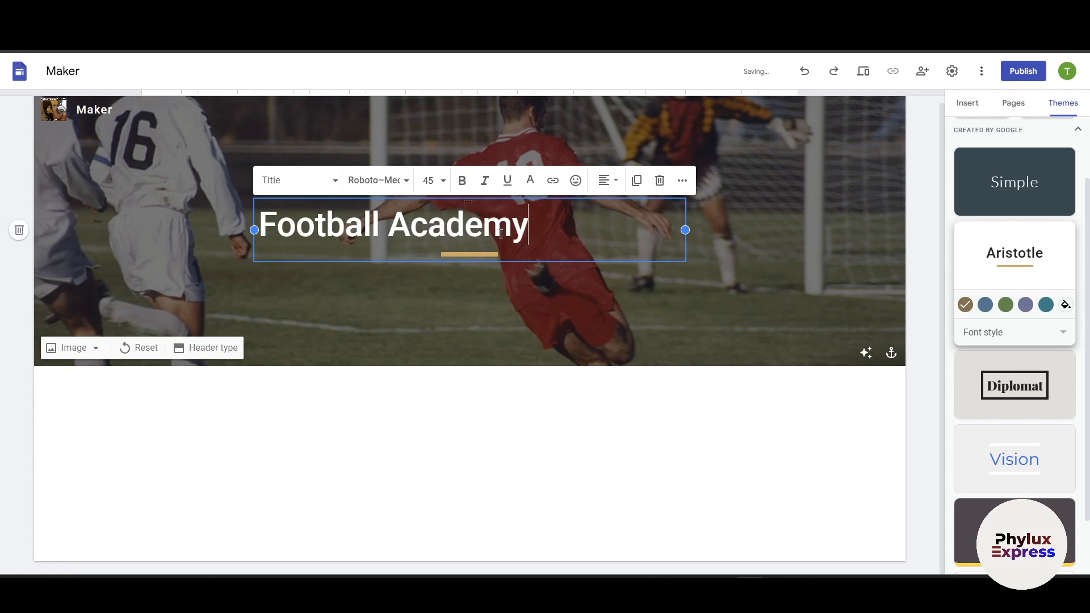
text( : MAker)
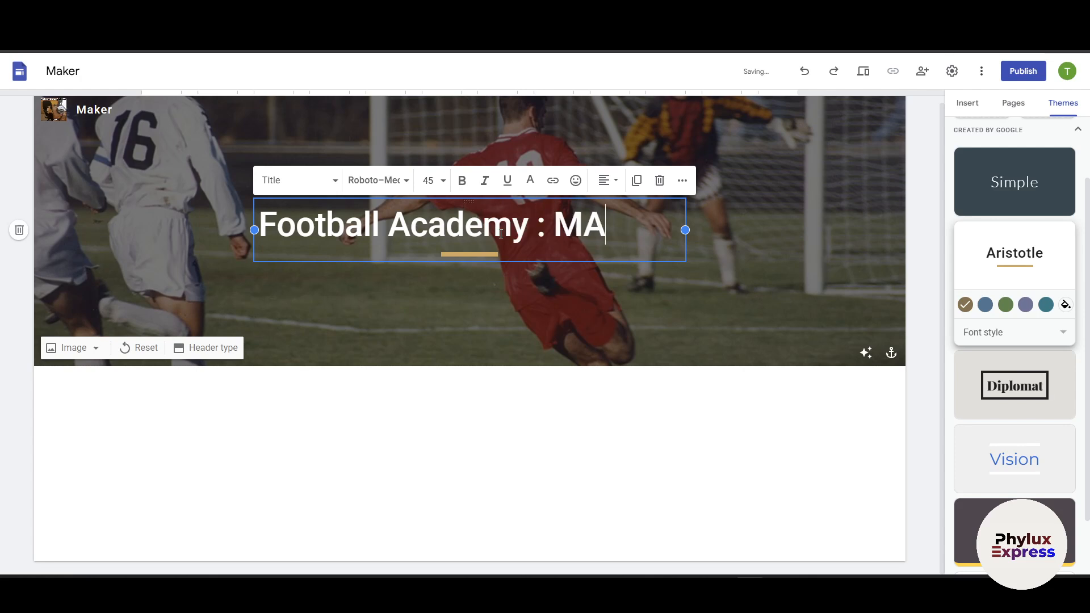
key(BackSpace)
key(BackSpace)
key(BackSpace)
key(BackSpace)
text(aker)
click(578, 452)
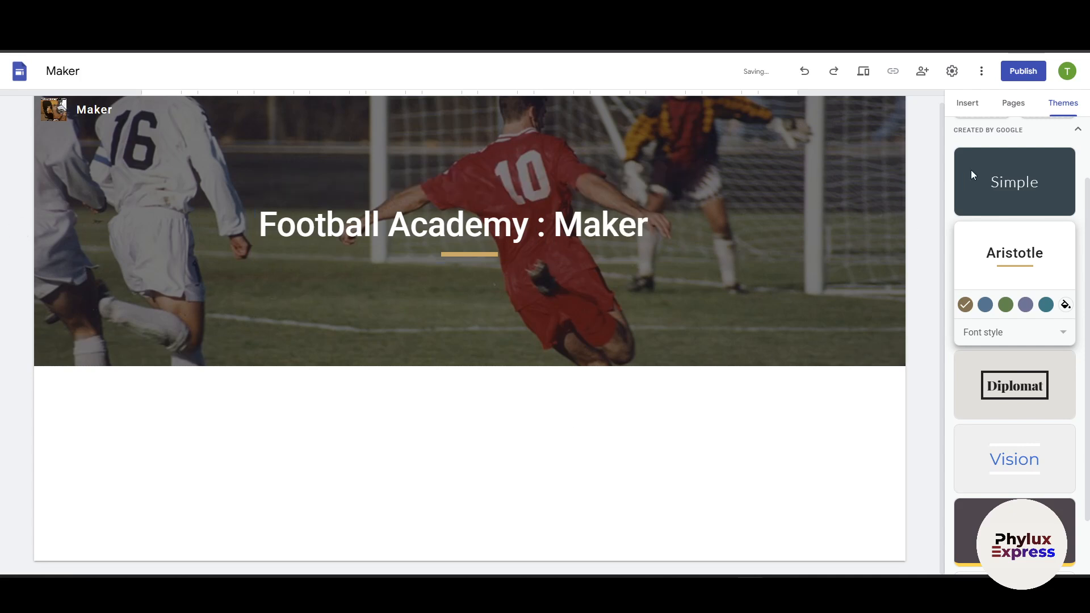
Step: Add a text box to the header below the title with the text "this one of the best Academy for football"
click(969, 105)
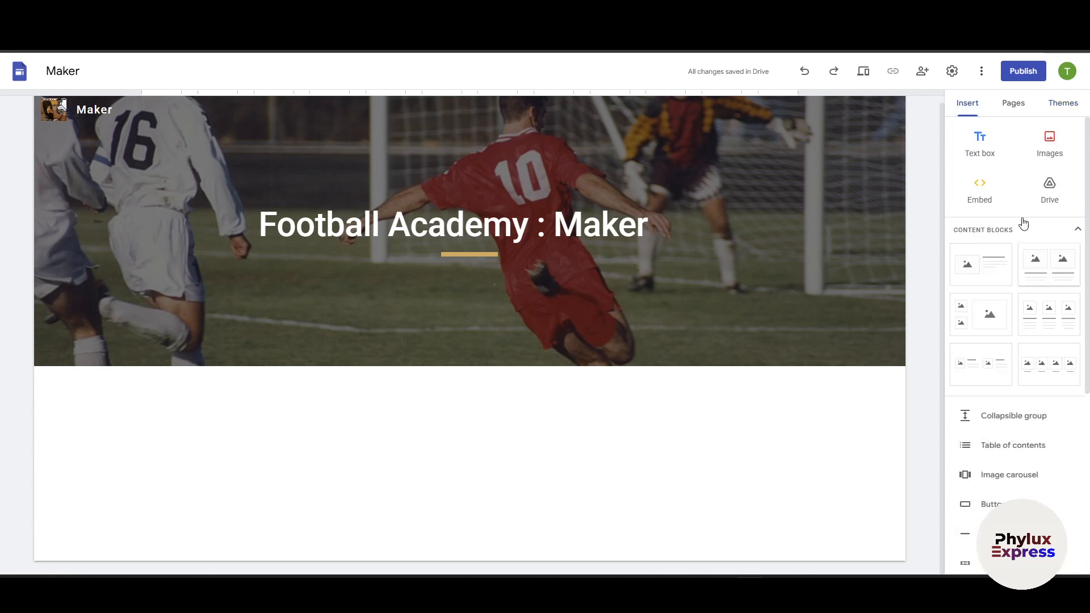
click(990, 159)
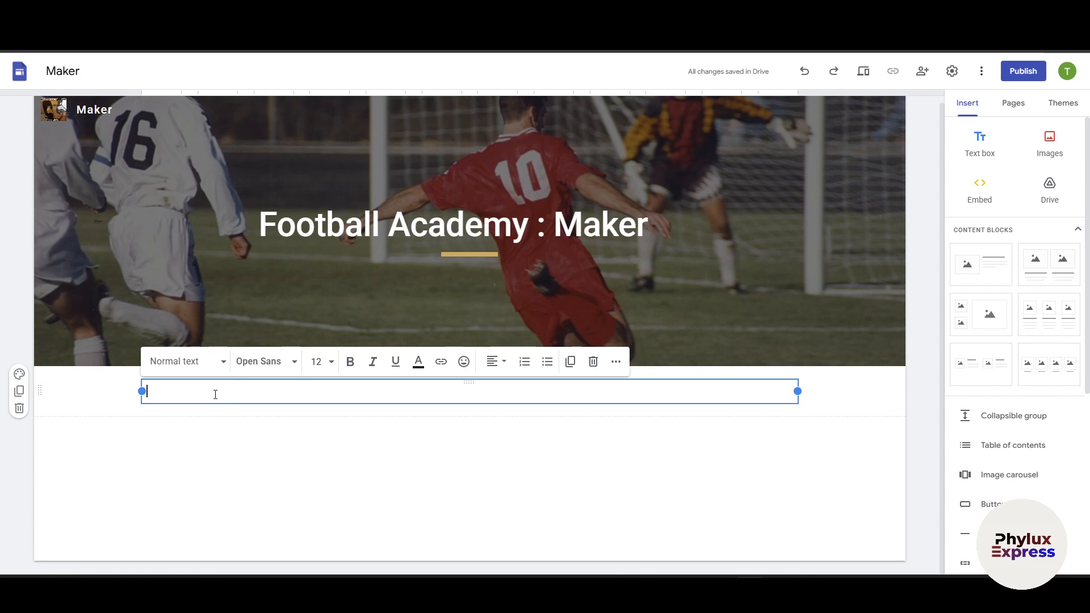
drag(219, 403, 302, 264)
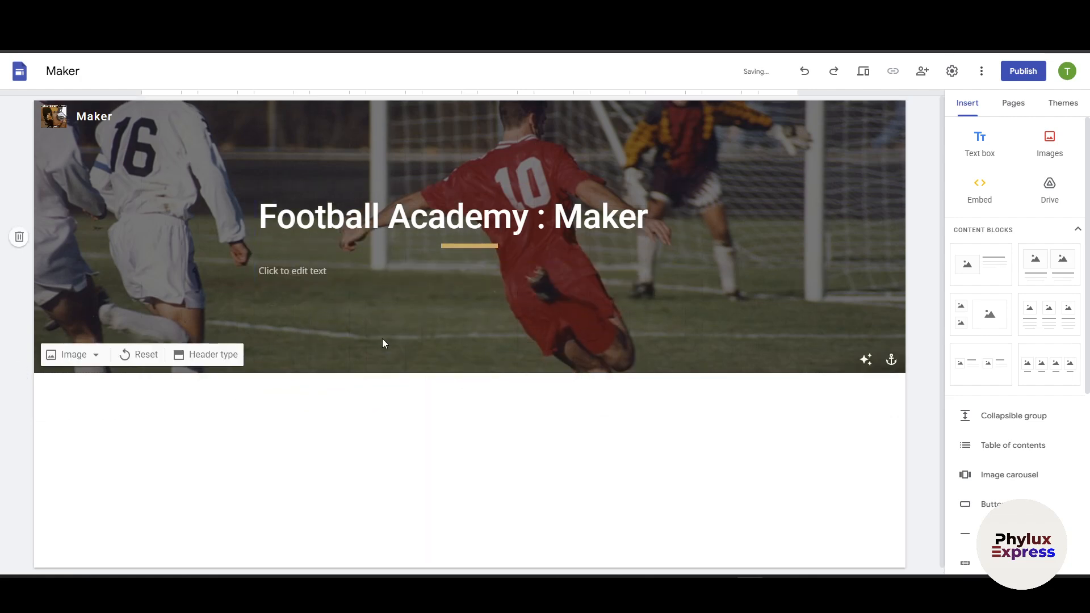
click(307, 273)
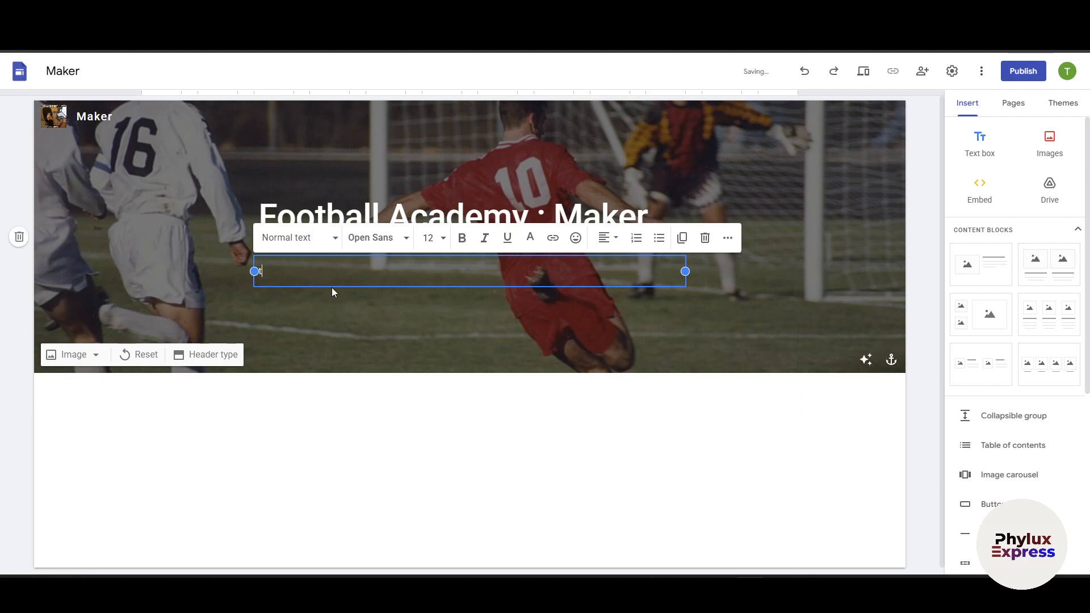
text(this one of the best Academy fo)
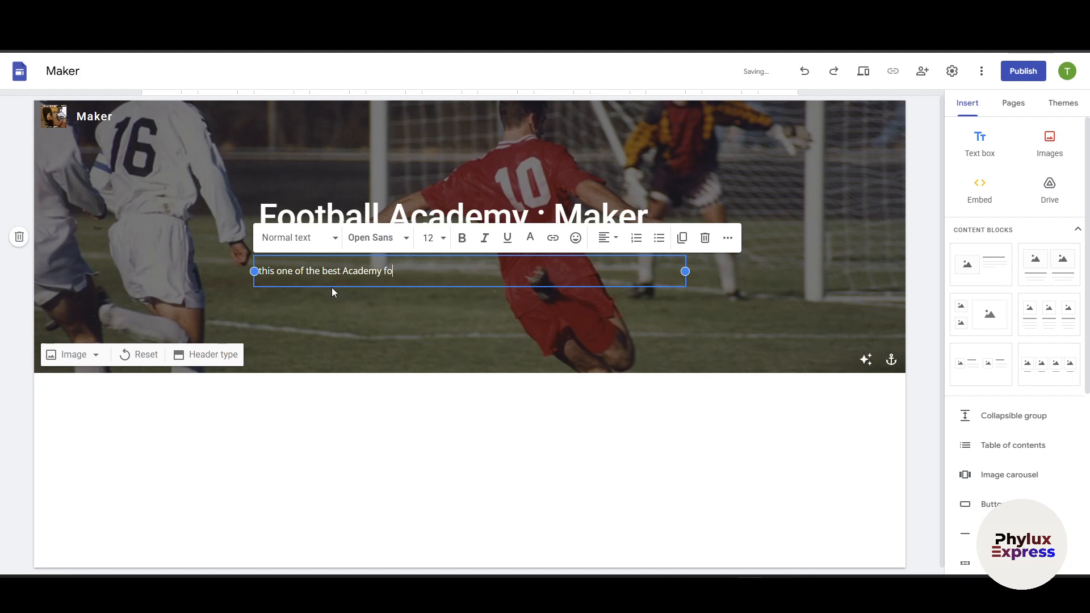
text(r football)
Step: Set the font of the tagline below the header title to Impact
triple_click(398, 271)
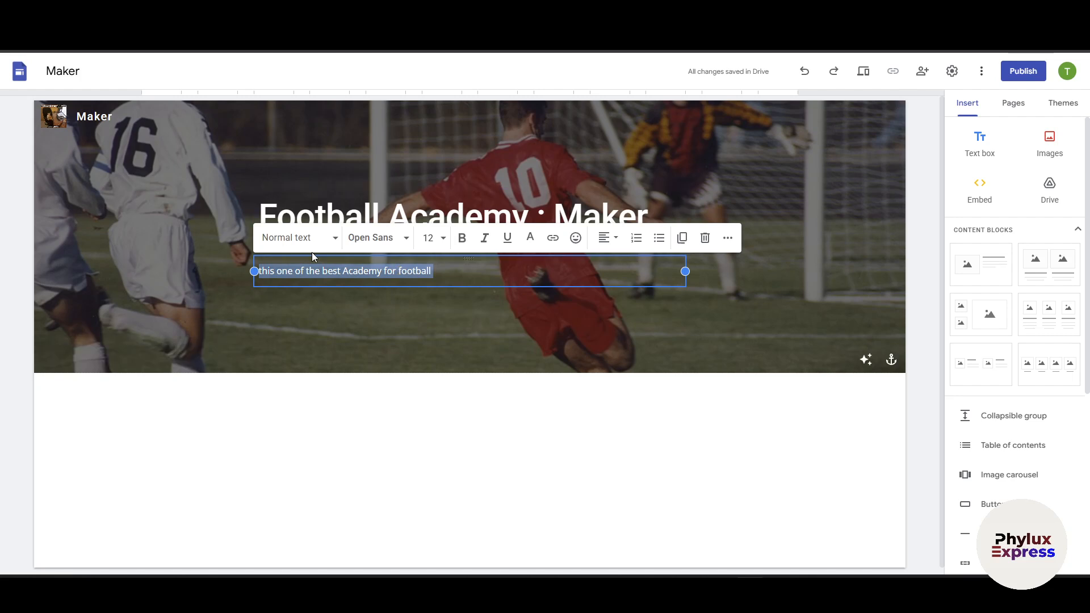
click(366, 240)
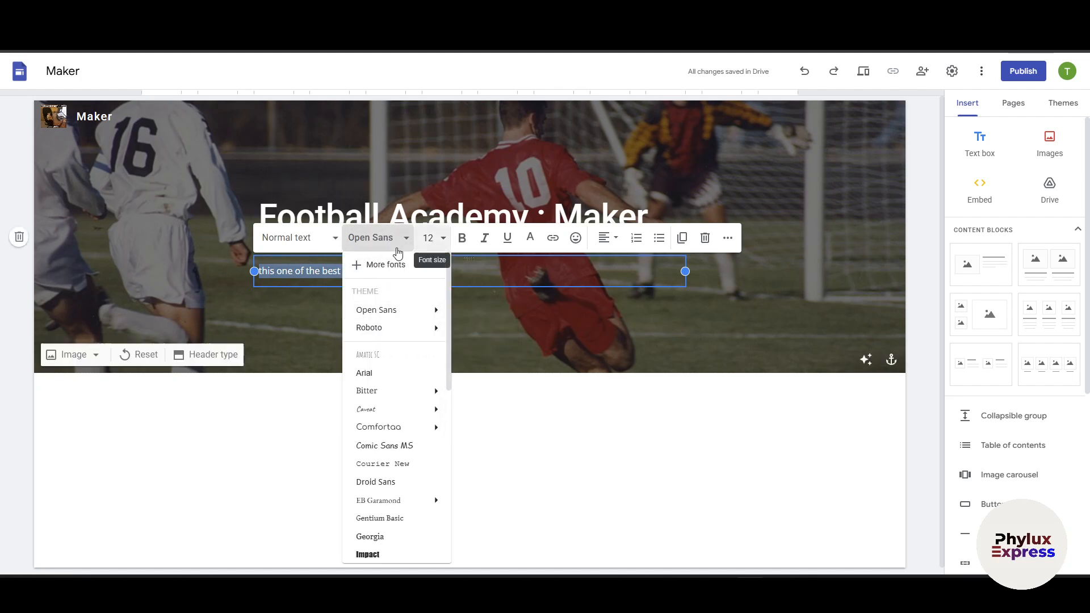
key(Escape)
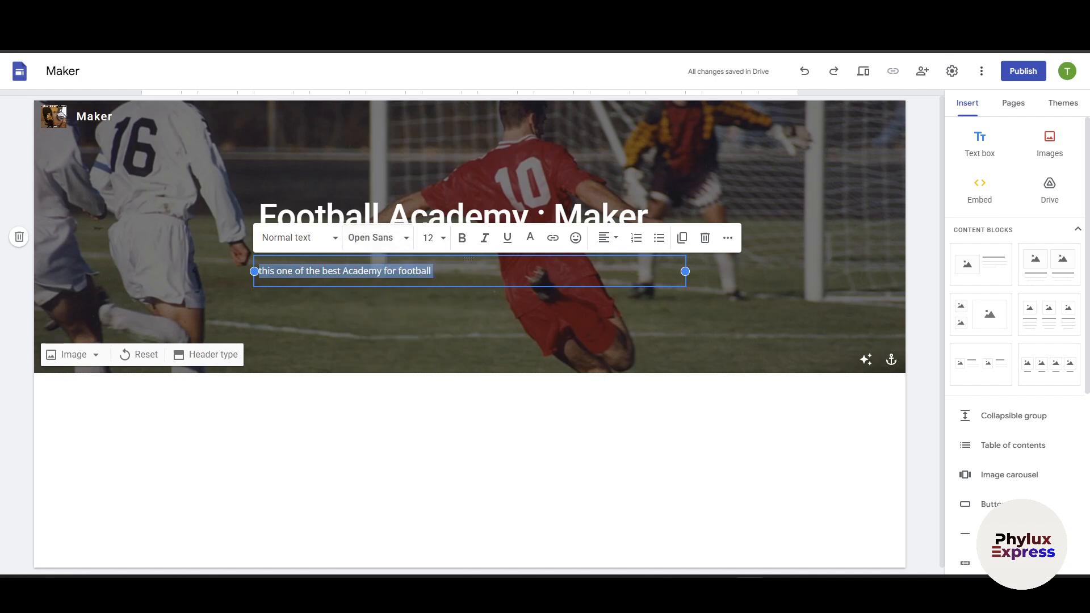
click(411, 242)
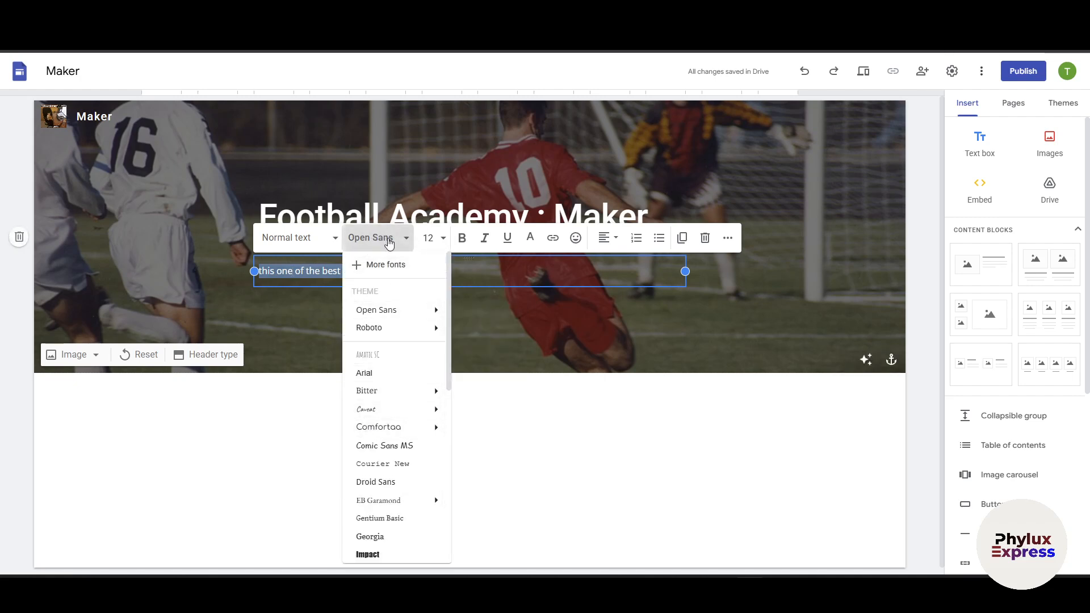
scroll(392, 341, down, 5)
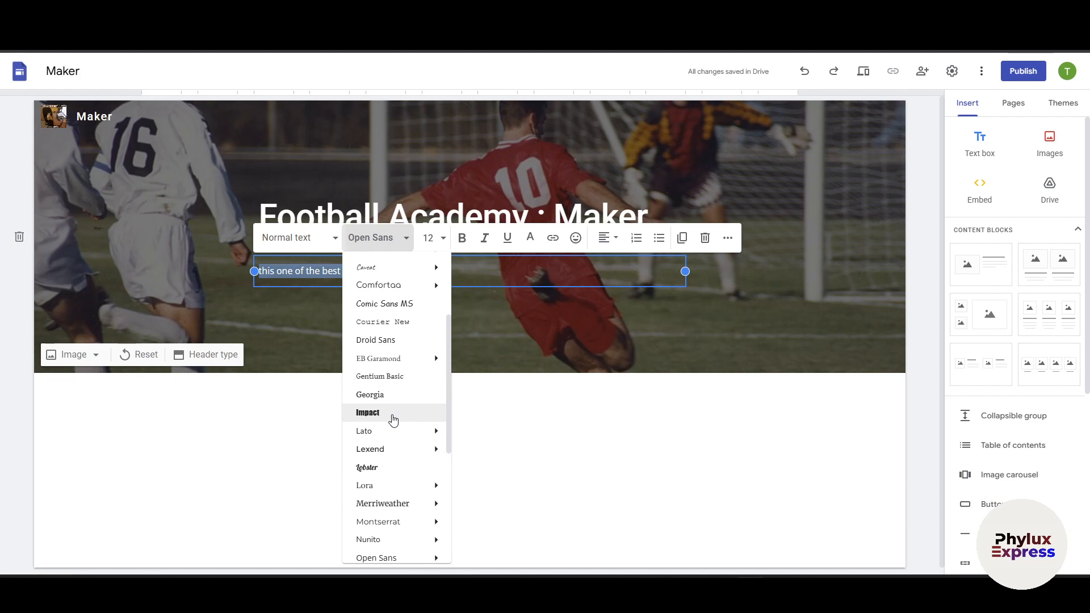
click(393, 420)
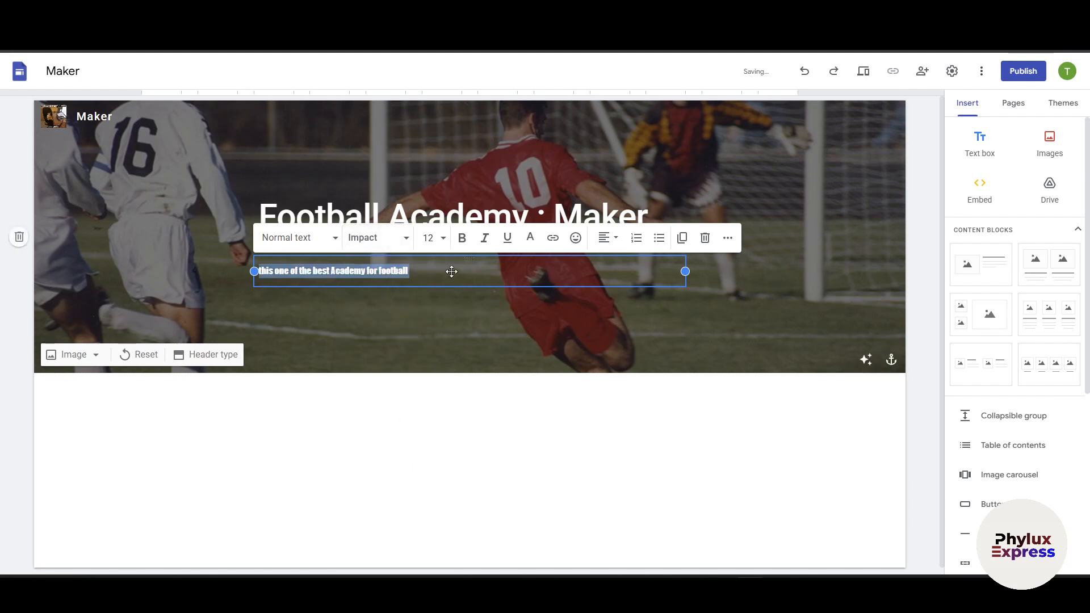
click(428, 238)
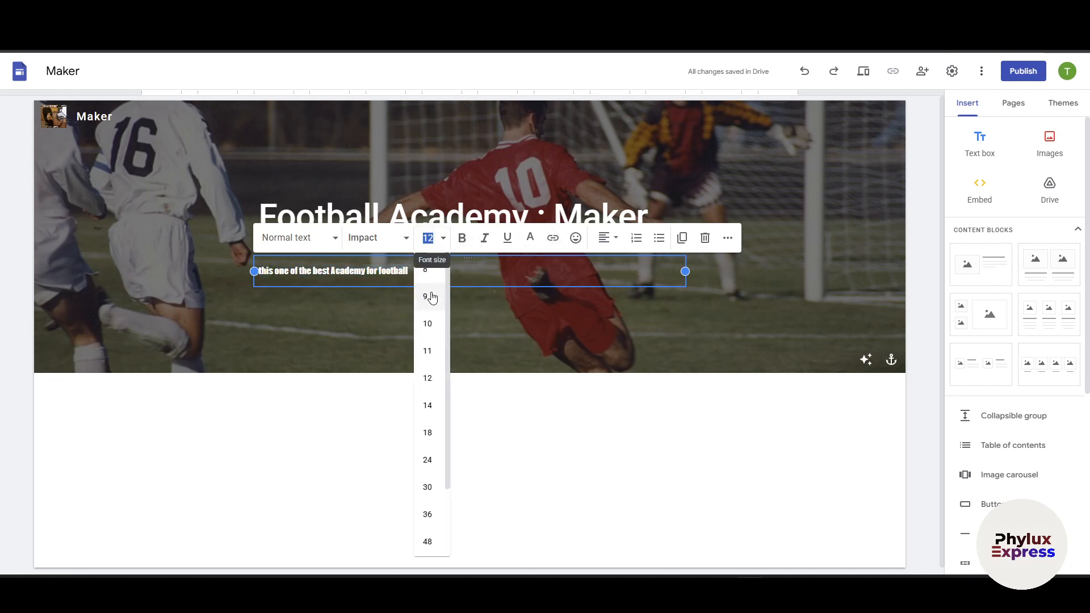
click(572, 413)
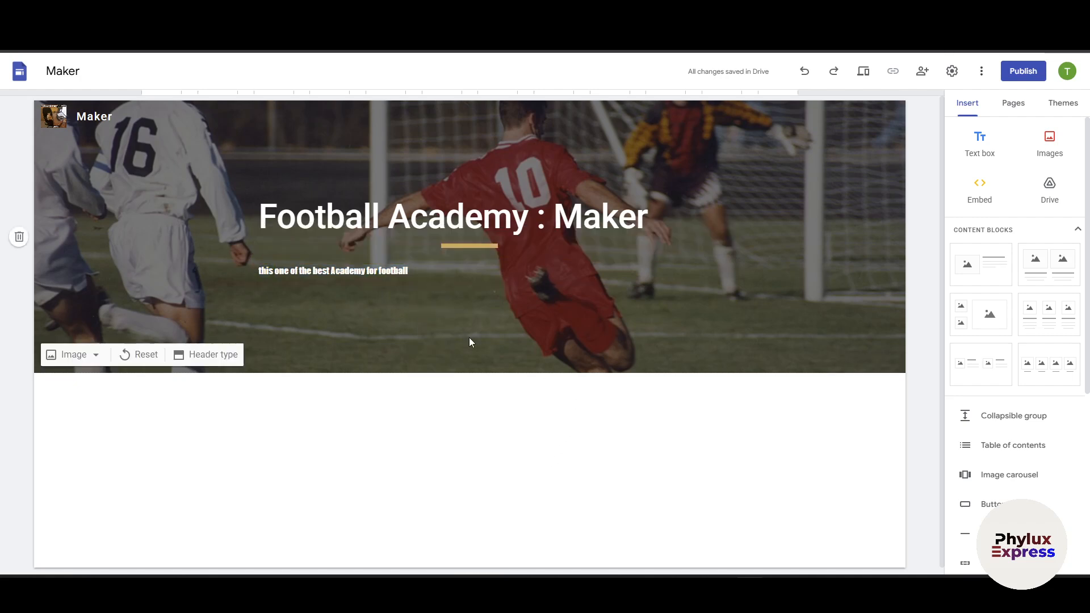
Step: Center the tagline "this one of the best Academy for football" within its text box
triple_click(388, 268)
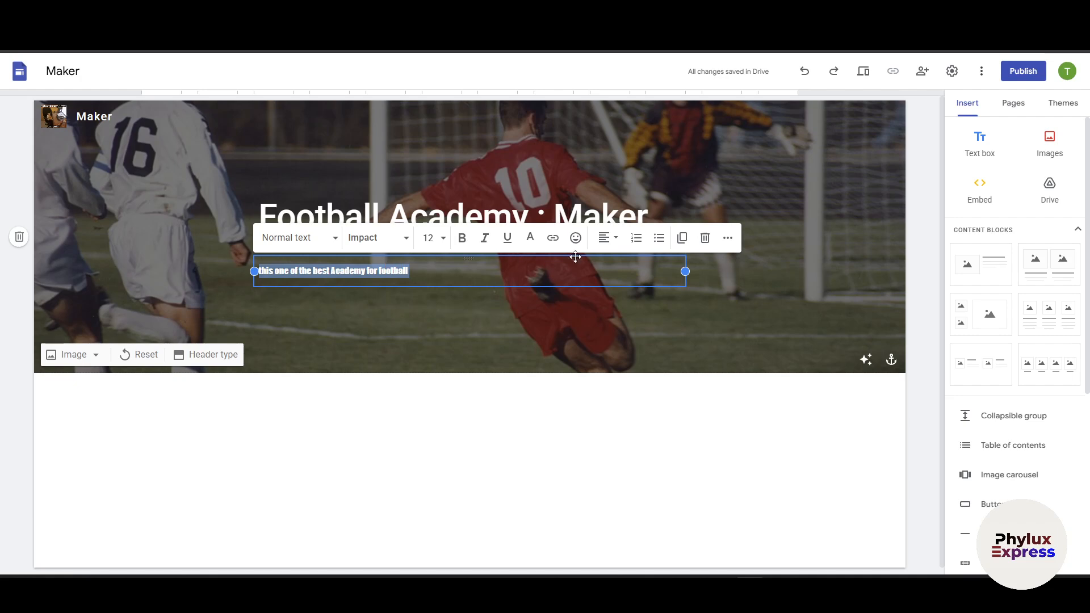
click(318, 246)
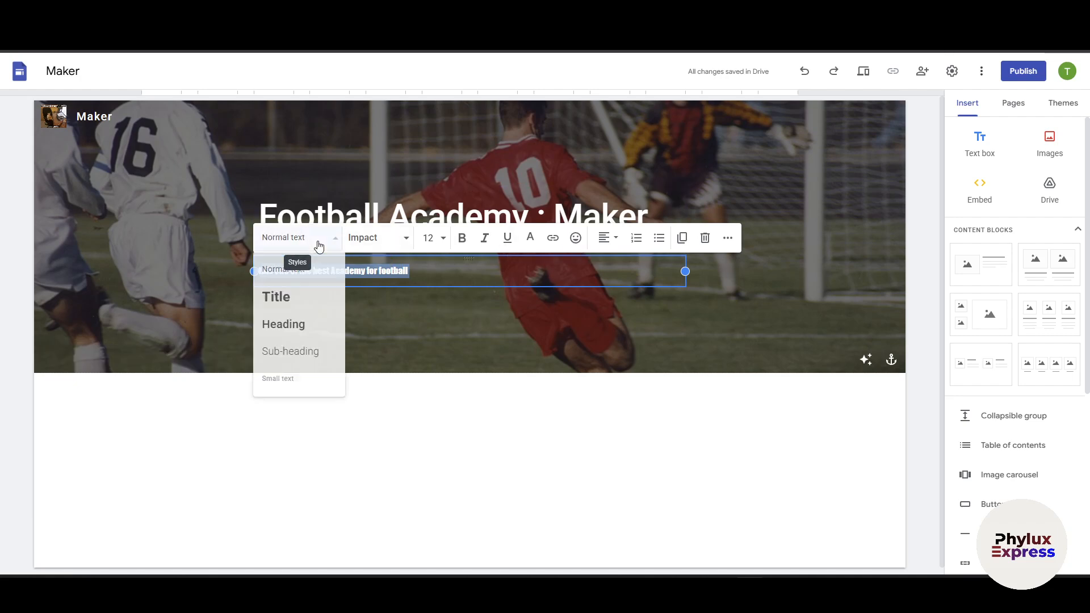
click(322, 244)
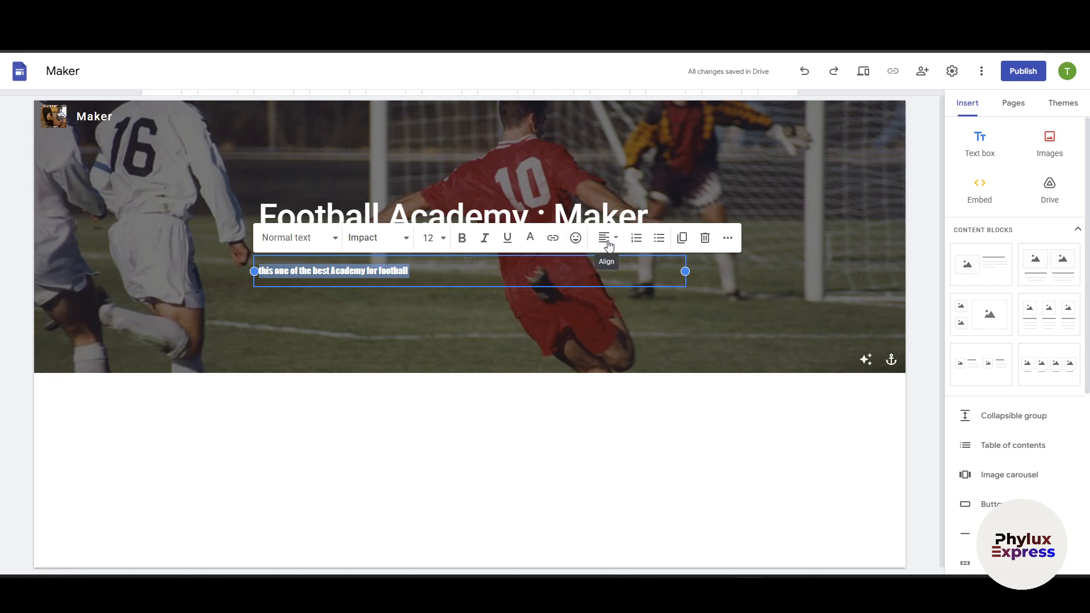
click(609, 245)
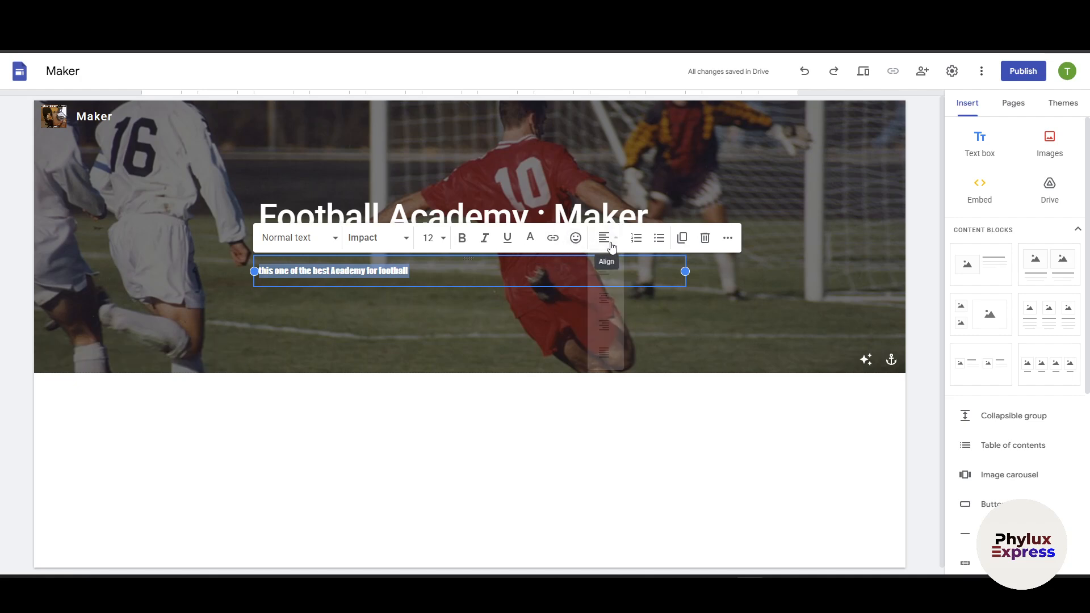
click(613, 298)
click(610, 239)
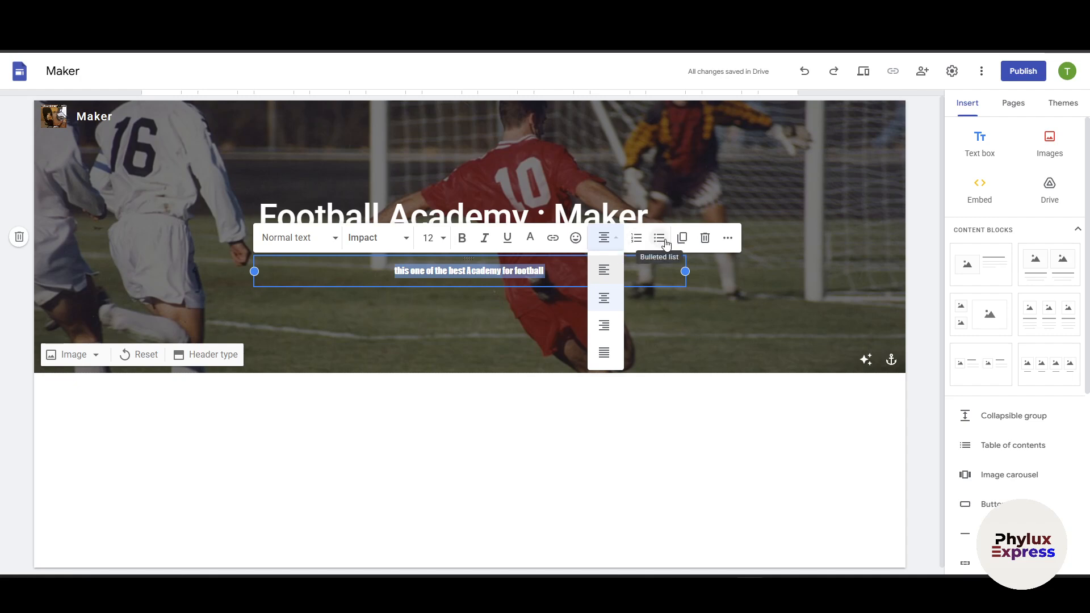
click(510, 463)
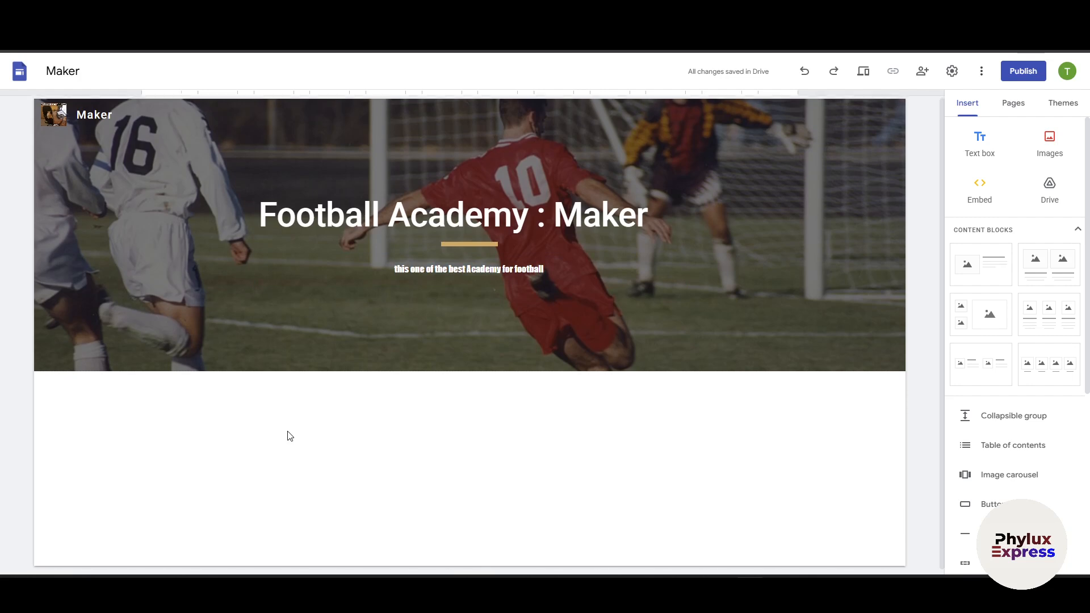
Step: Center the header title "Football Academy : Maker" so it lines up with the tagline
triple_click(520, 272)
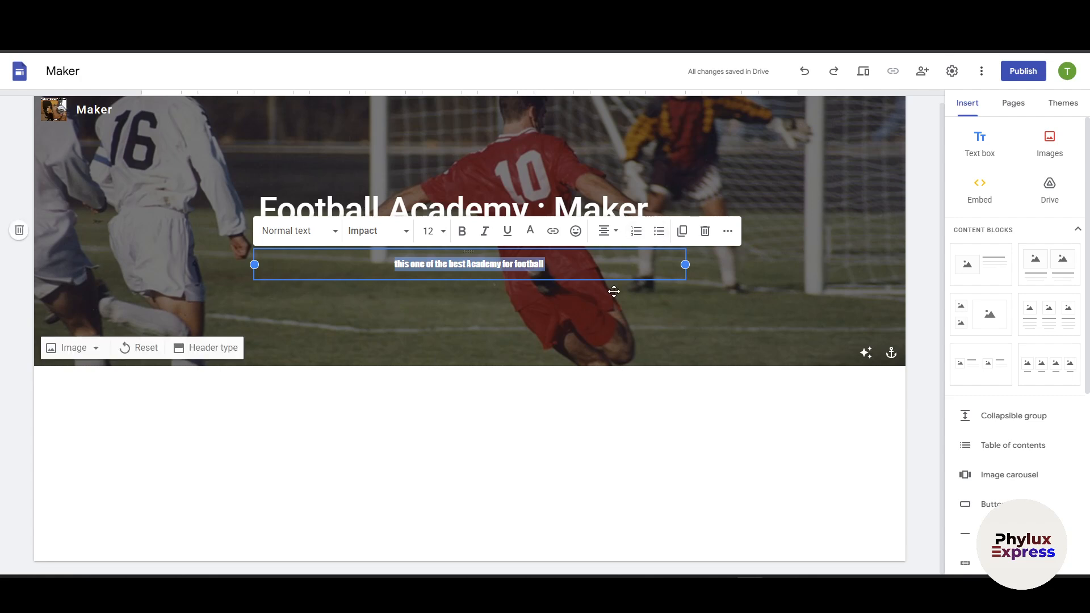
click(518, 424)
click(537, 226)
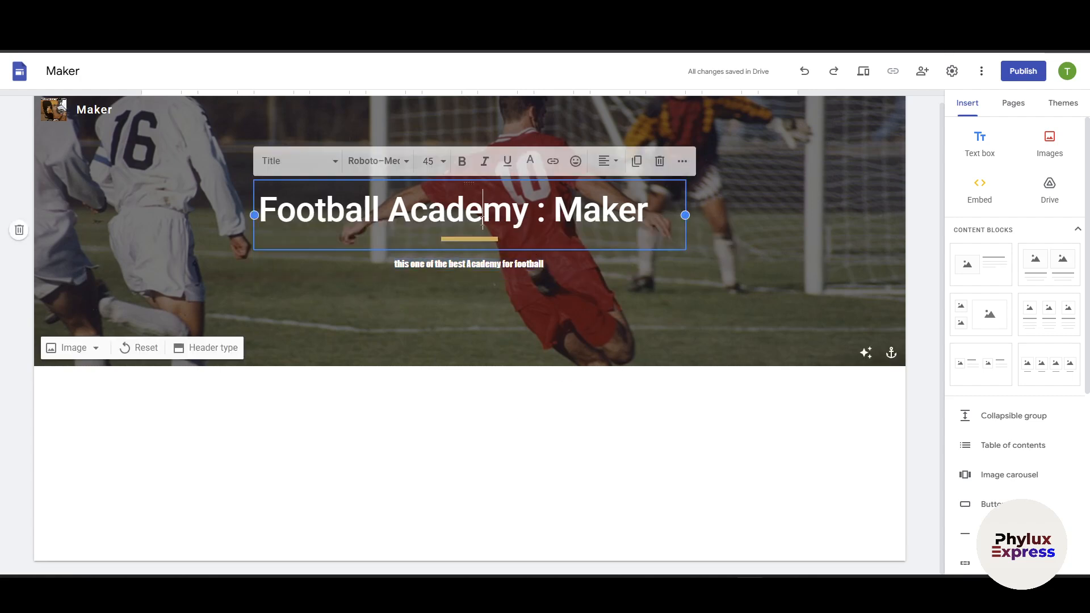
triple_click(537, 224)
click(607, 162)
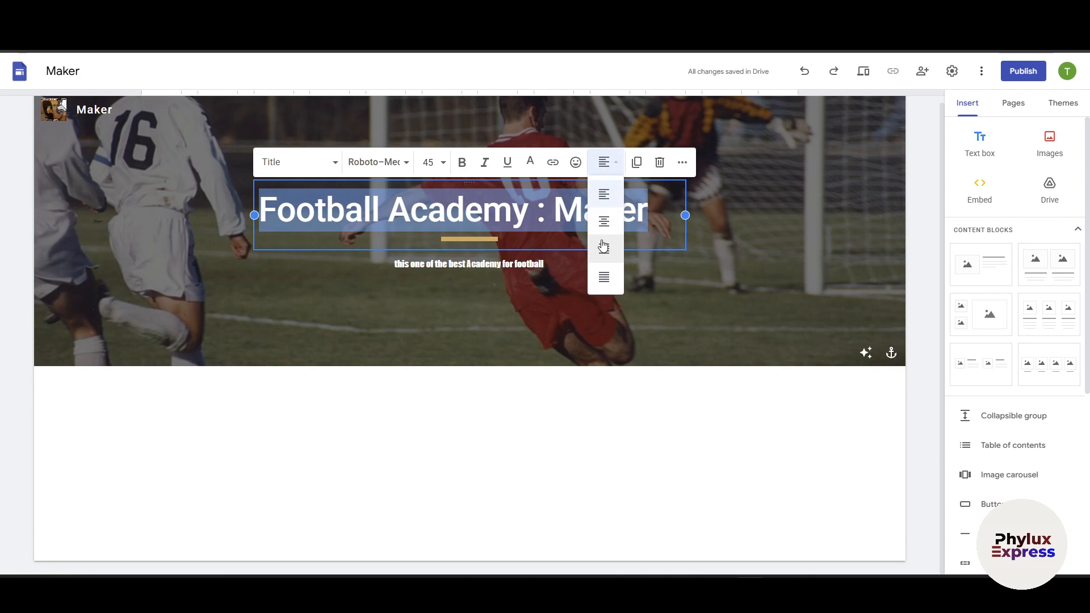
click(604, 221)
click(525, 445)
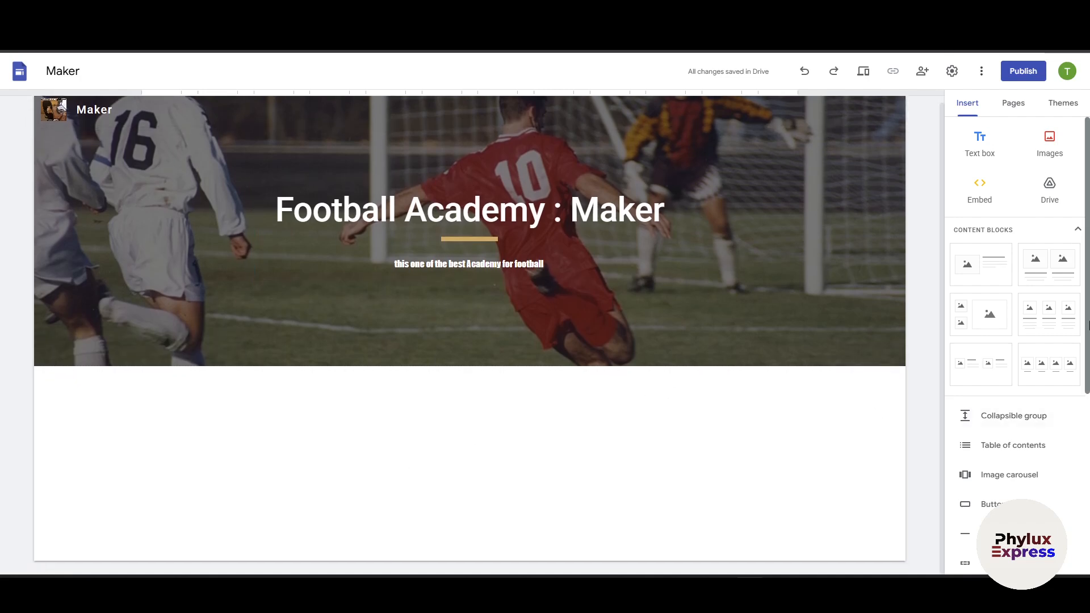
Step: Add the content block with one image placeholder beside a heading and text below the header
scroll(994, 318, down, 4)
scroll(979, 264, up, 3)
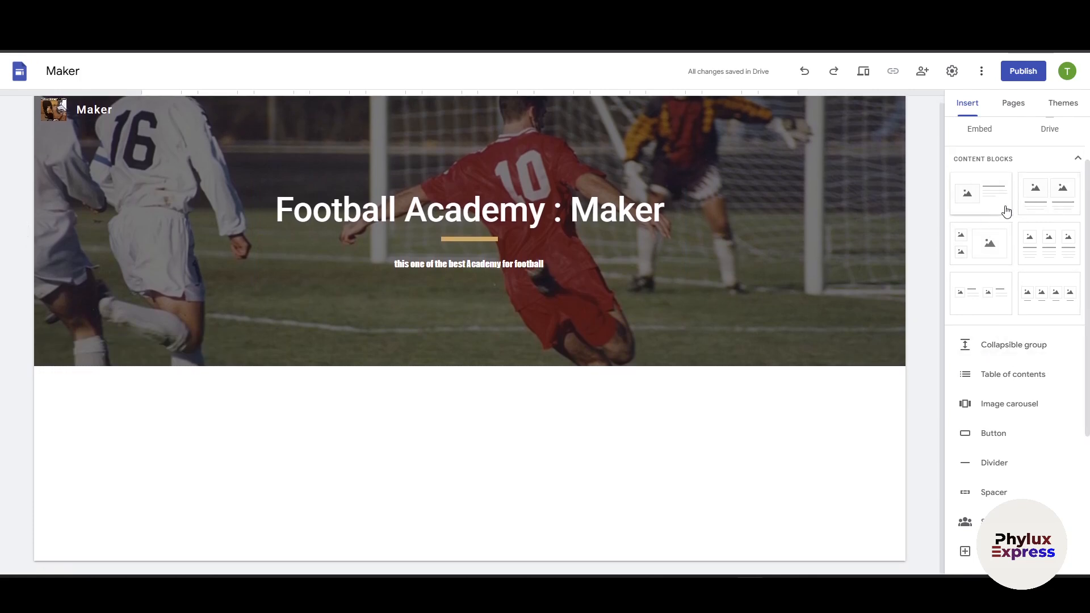
drag(1007, 211, 941, 235)
drag(783, 357, 352, 489)
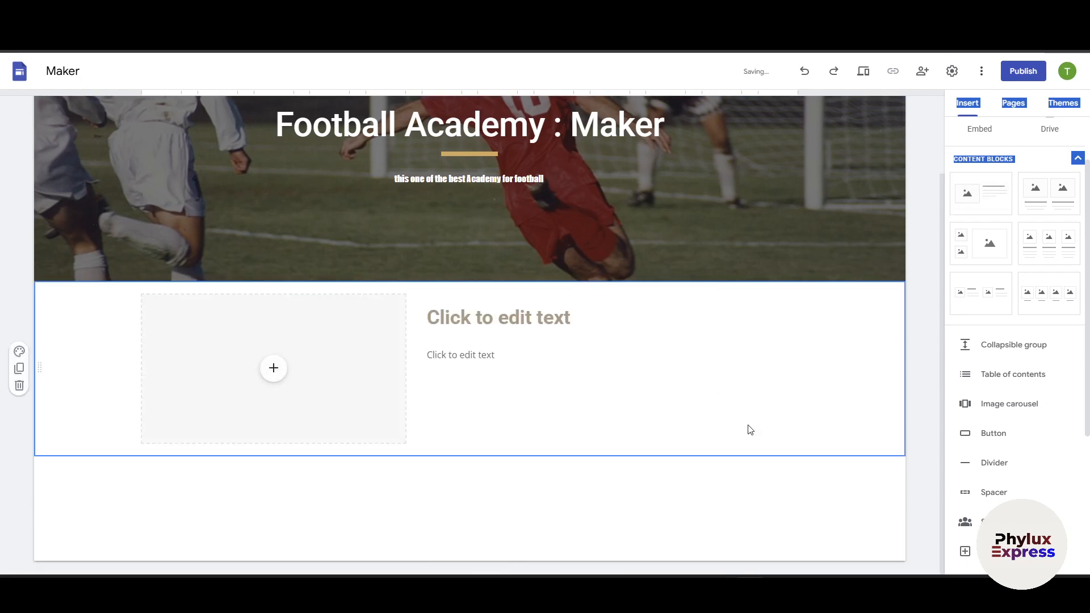
click(285, 377)
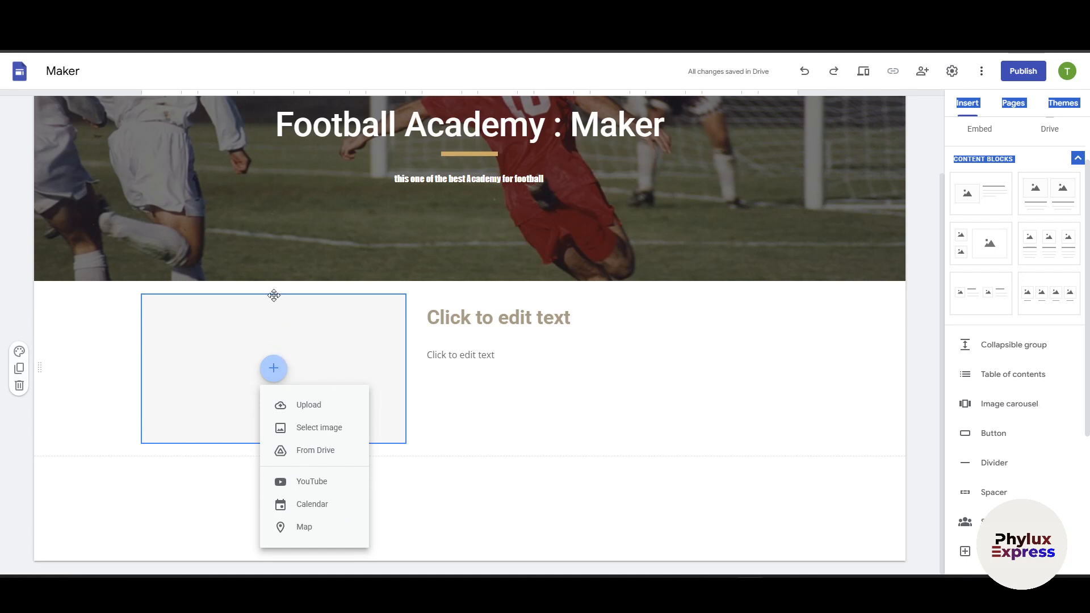
click(326, 405)
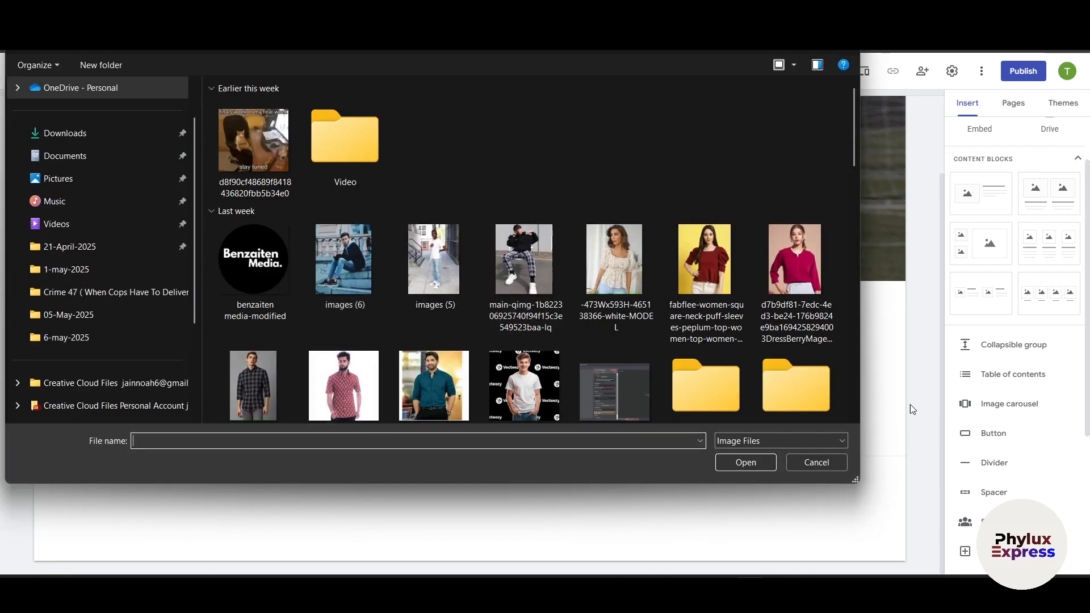
click(798, 463)
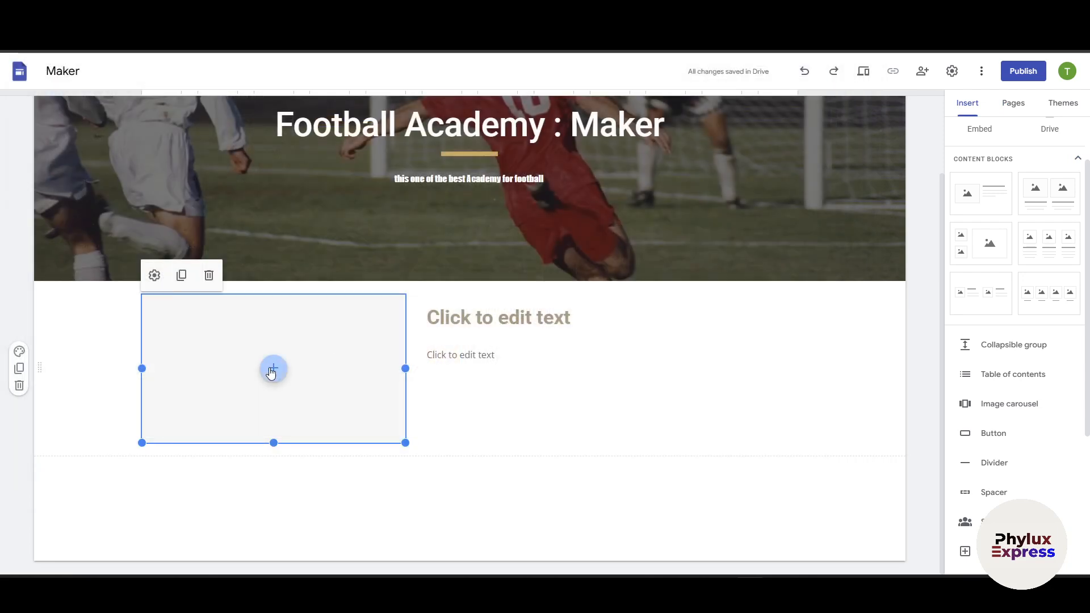
Step: Search YouTube for "foootball" from the block's placeholder and insert the video Football "Most Heated" Moments there
click(272, 370)
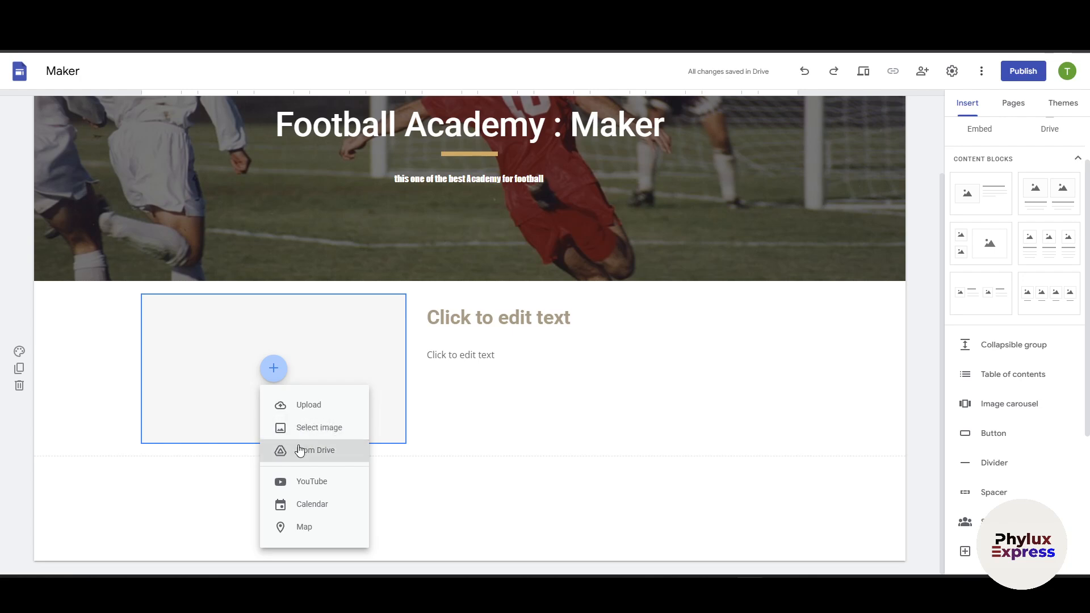
drag(296, 432, 305, 432)
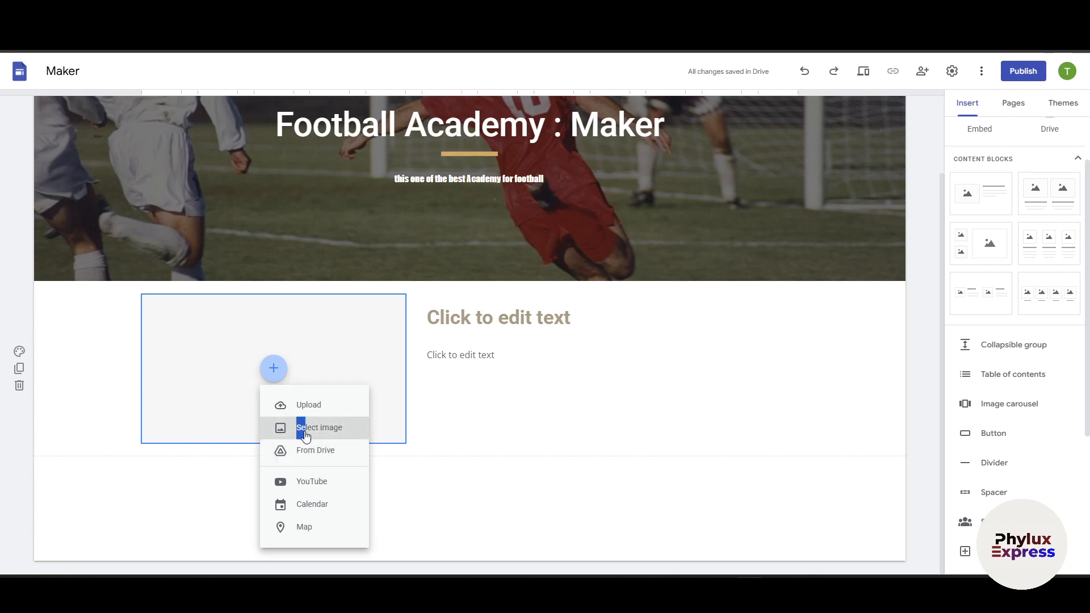
click(308, 487)
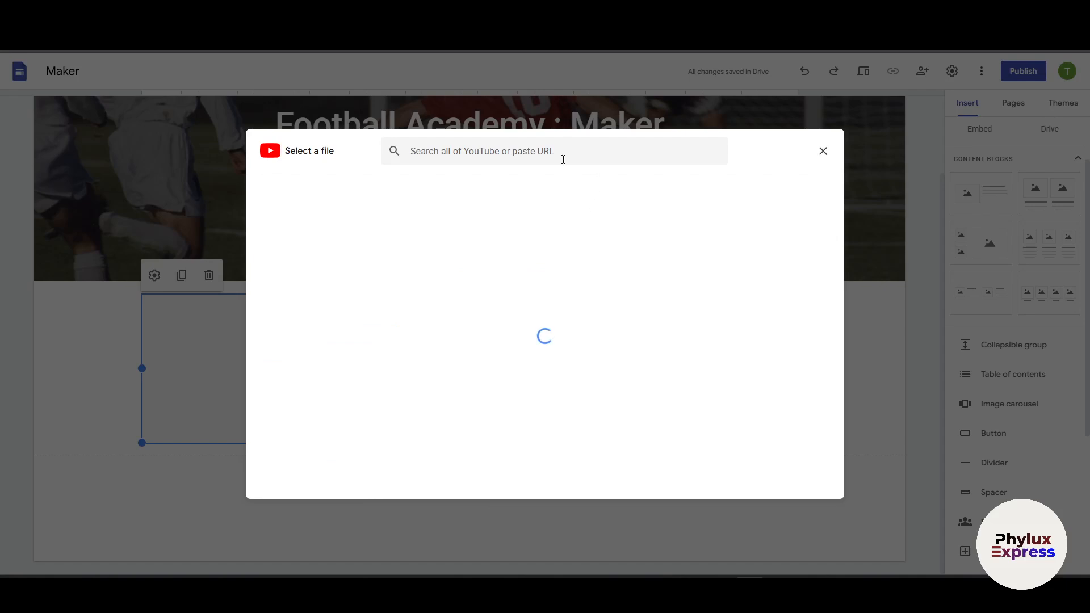
text(fooot)
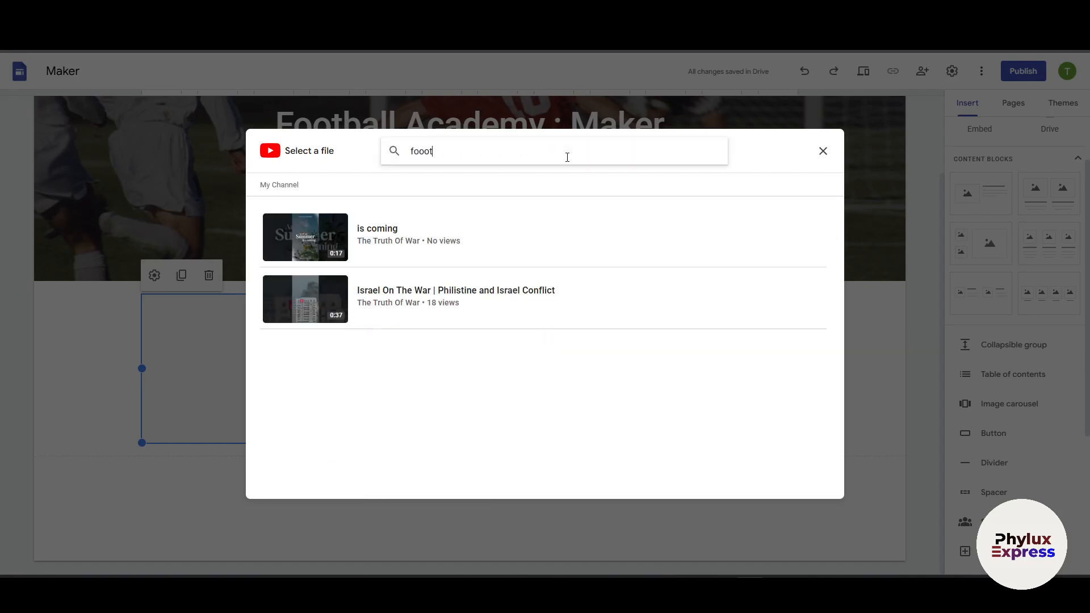
text(ball)
key(Return)
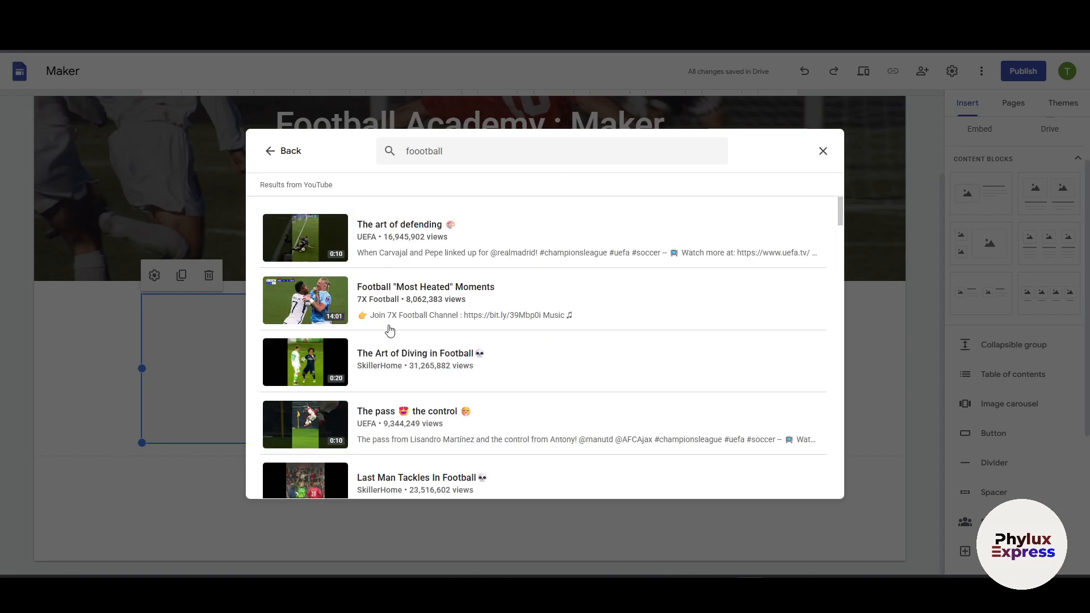
click(366, 315)
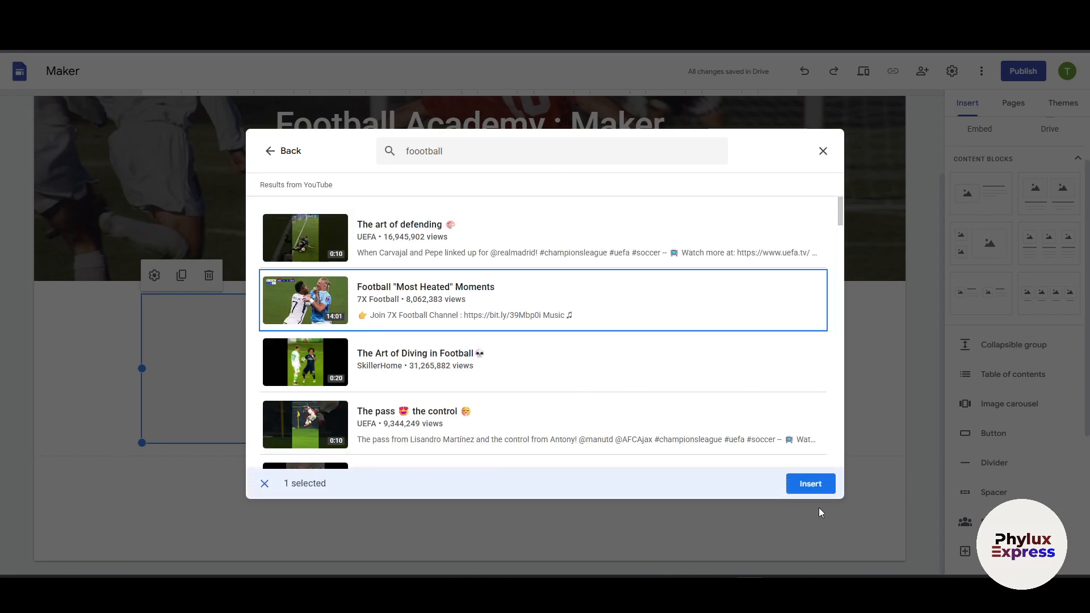
click(815, 486)
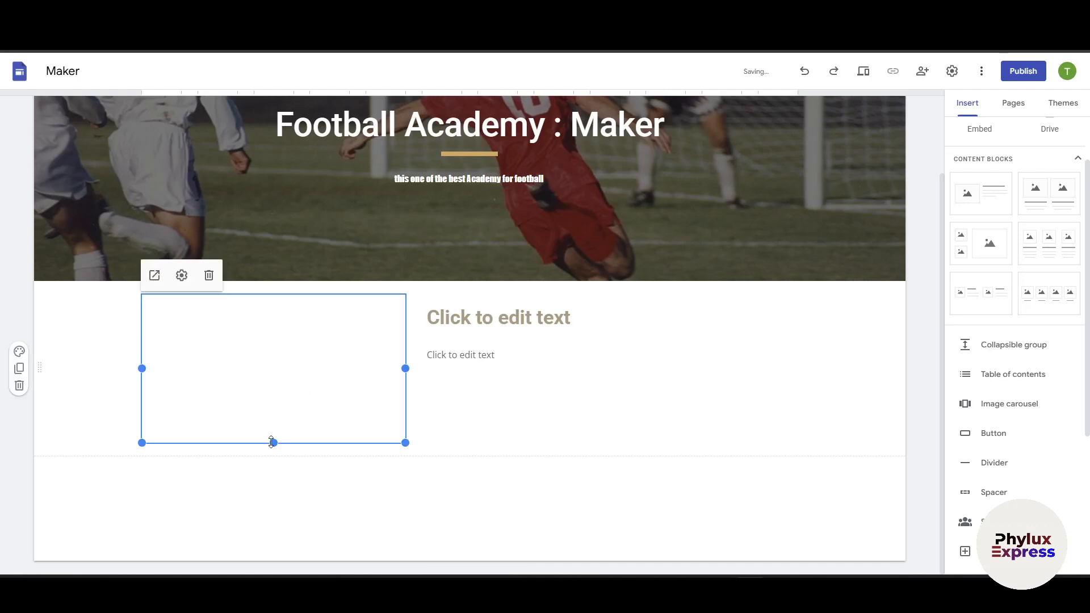
Step: Enter the heading "You tube video of the football most hated moment" beside the inserted video
click(414, 503)
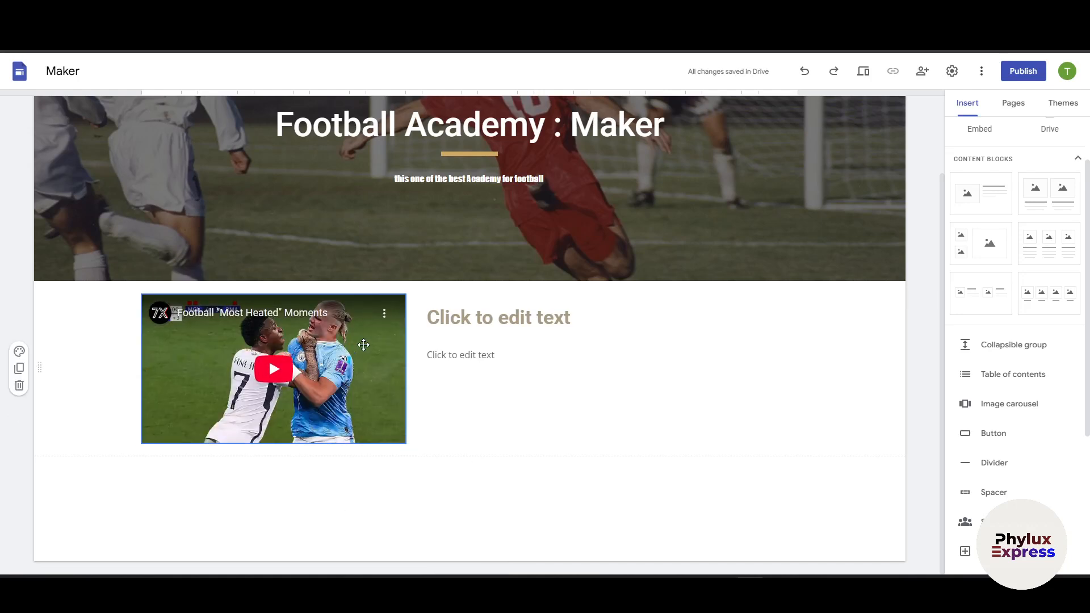
click(532, 321)
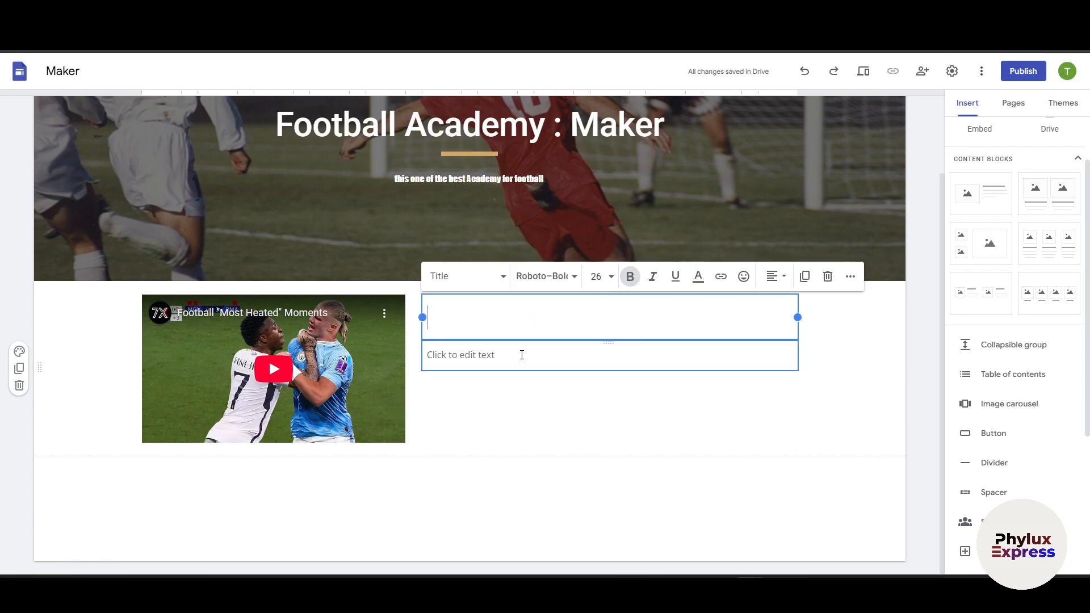
text(Yo)
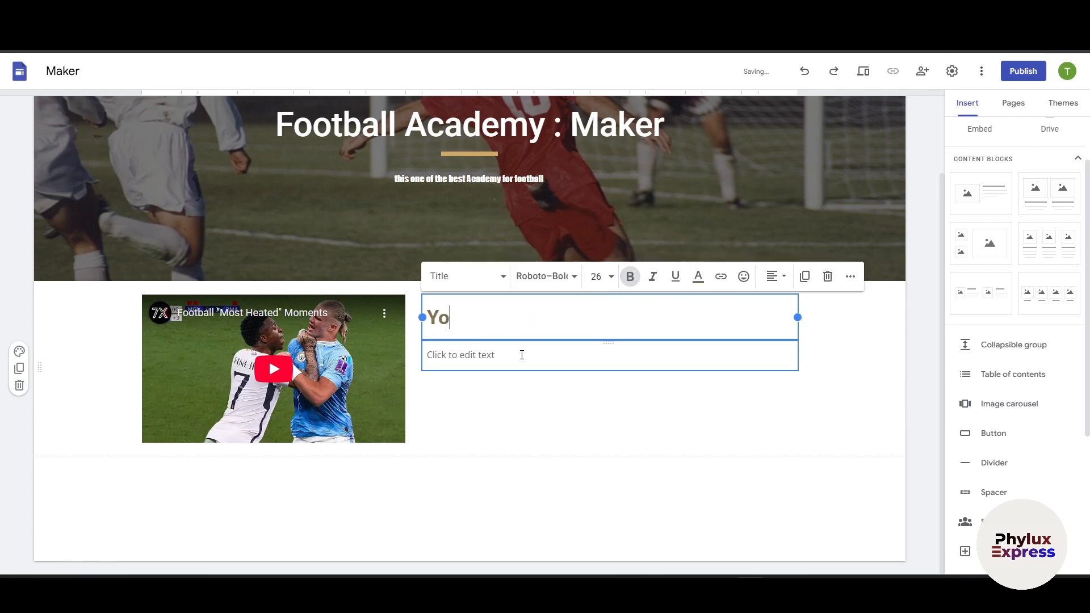
text(u tube vid)
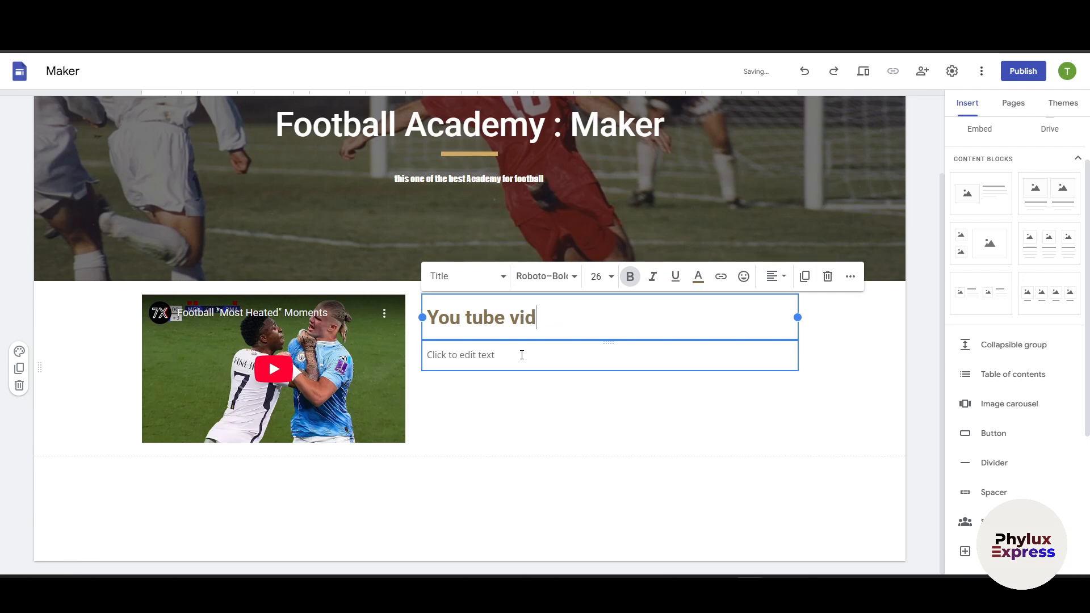
text(eo of the foot)
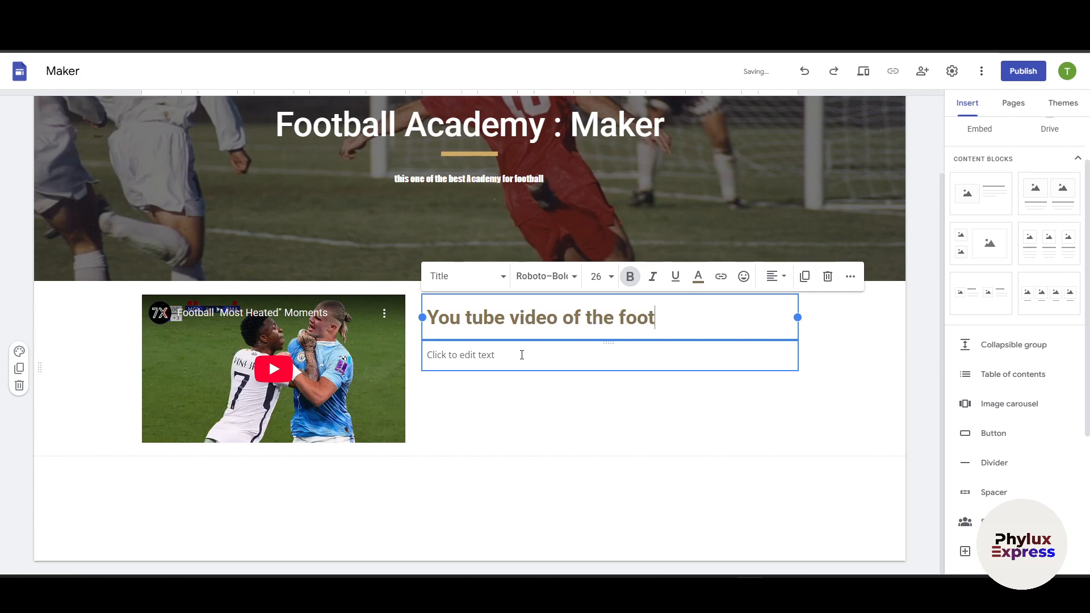
text(ball most ha)
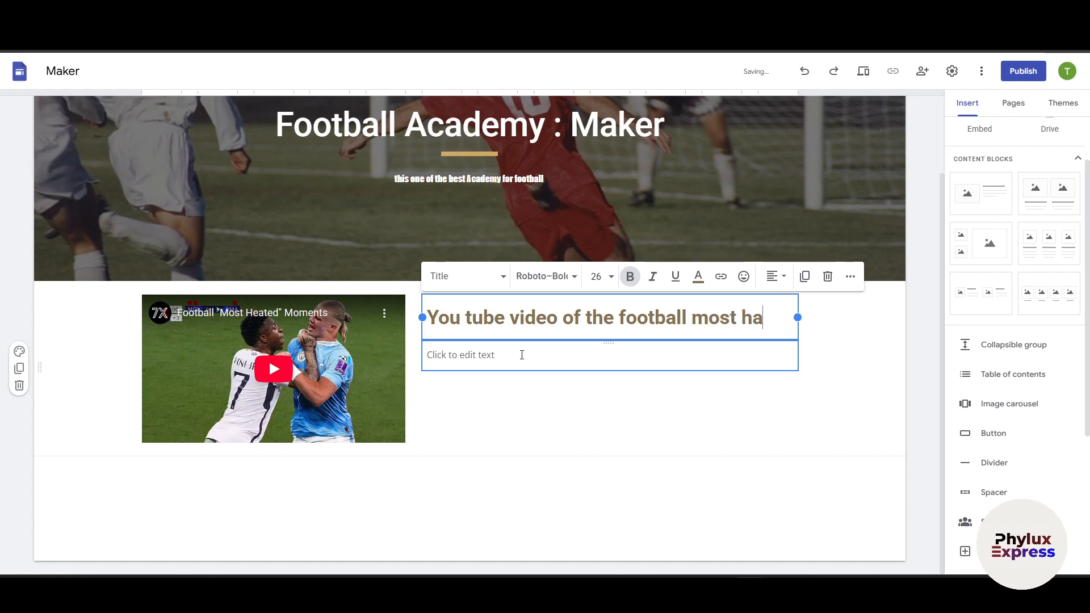
text(ted mom)
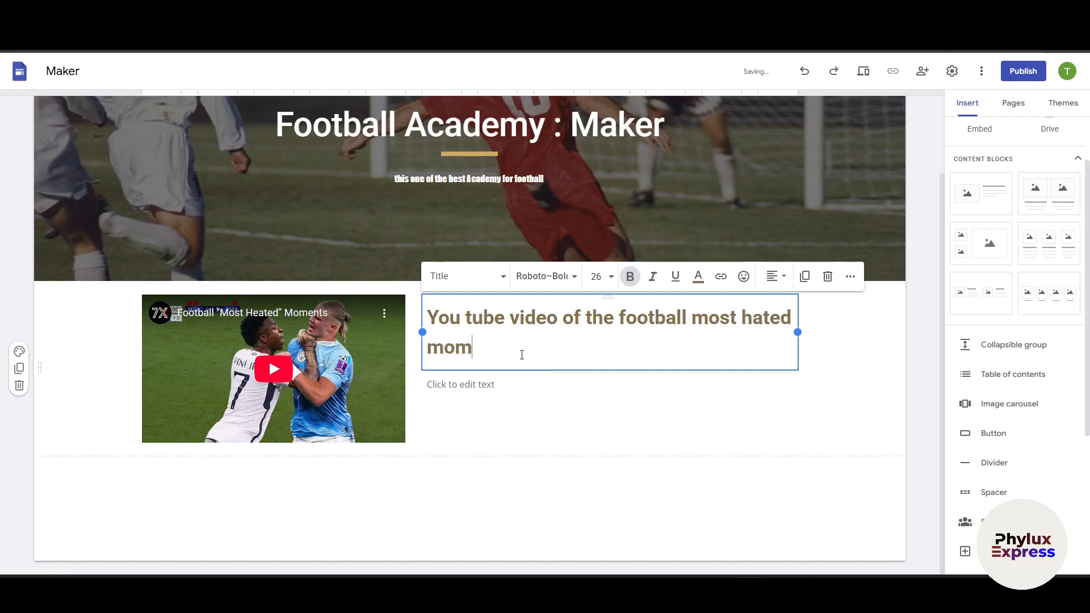
text(ent)
click(519, 383)
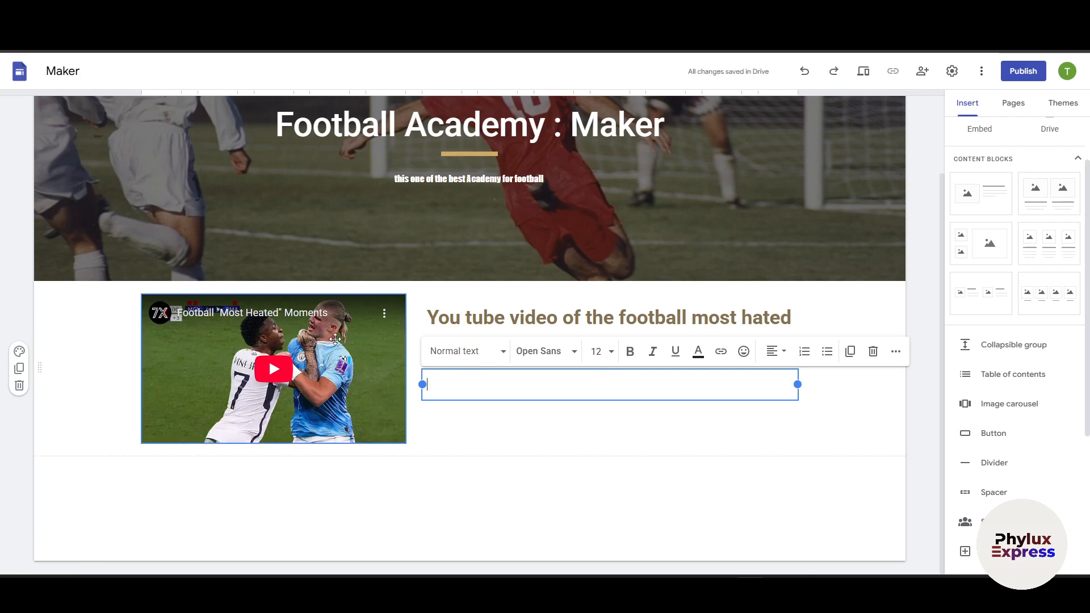
click(557, 408)
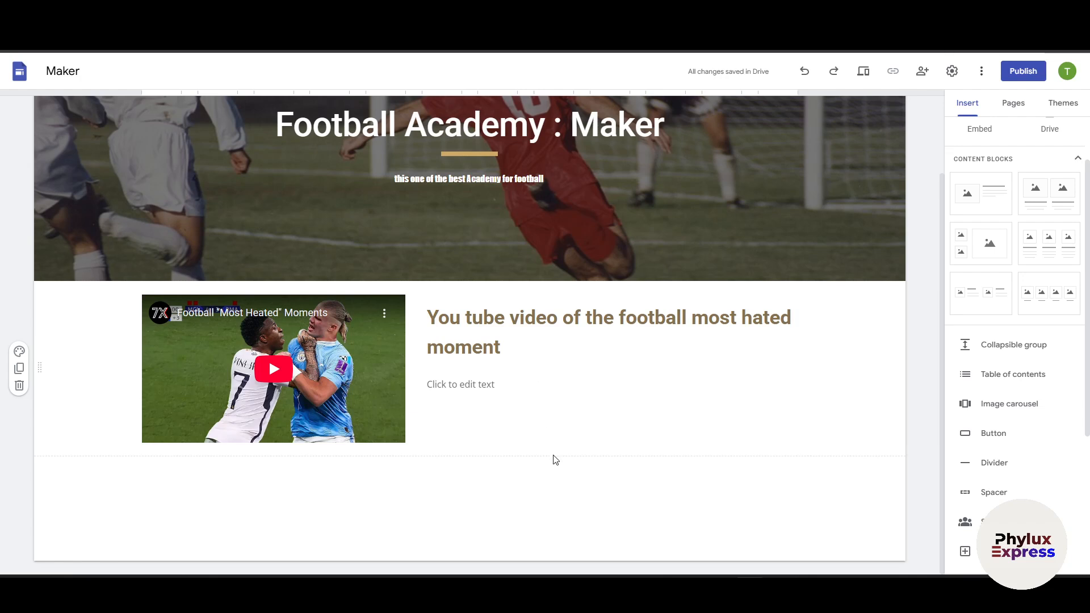
scroll(1051, 370, down, 2)
scroll(1030, 221, up, 3)
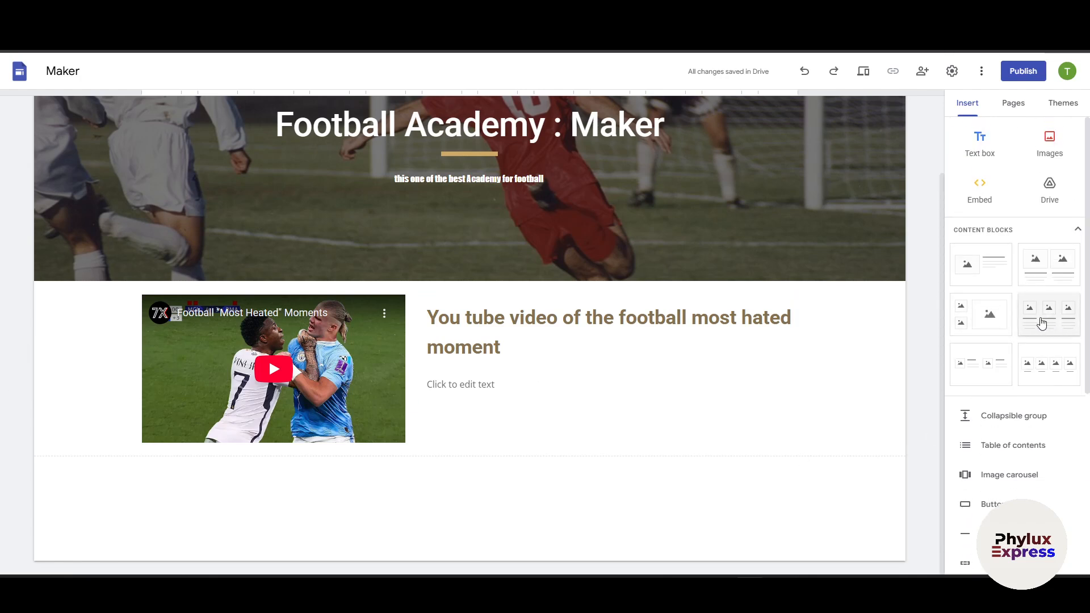
scroll(1033, 340, down, 3)
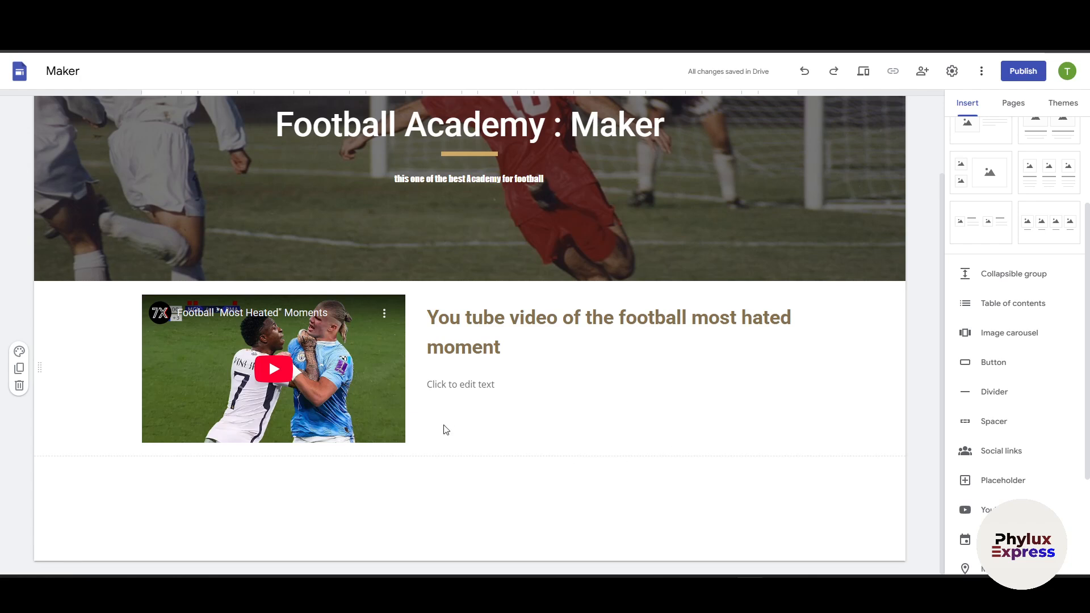
scroll(435, 466, up, 1)
scroll(419, 501, down, 1)
scroll(1051, 380, up, 3)
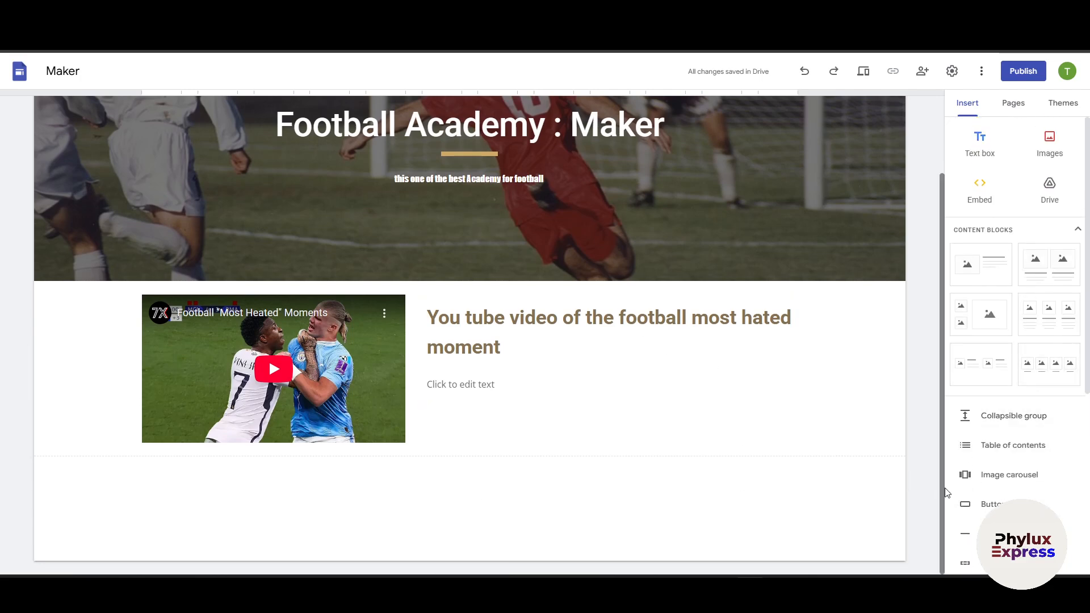
scroll(1010, 483, down, 5)
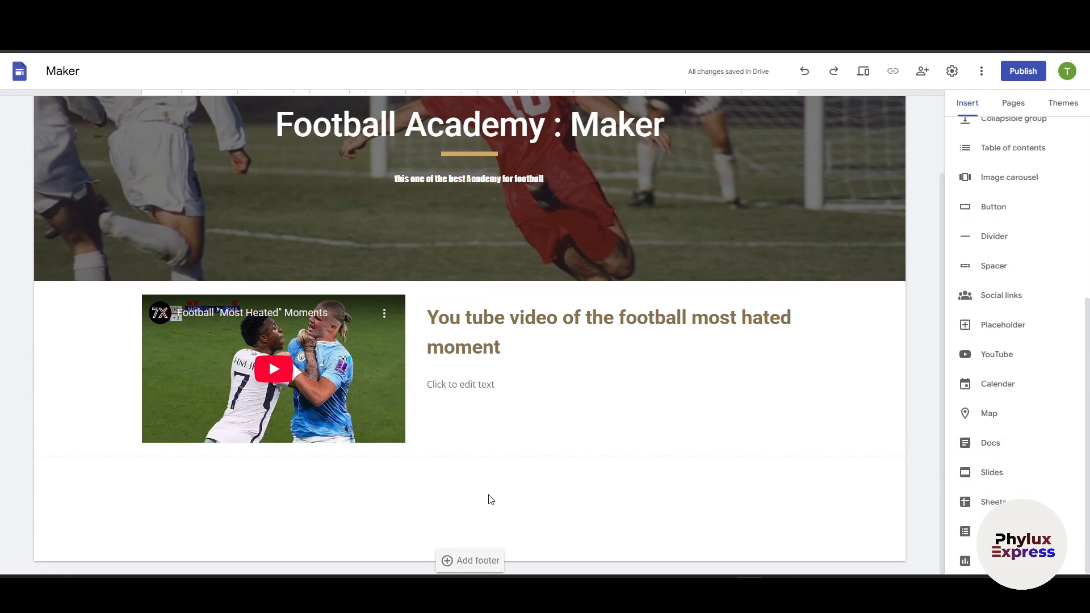
click(480, 562)
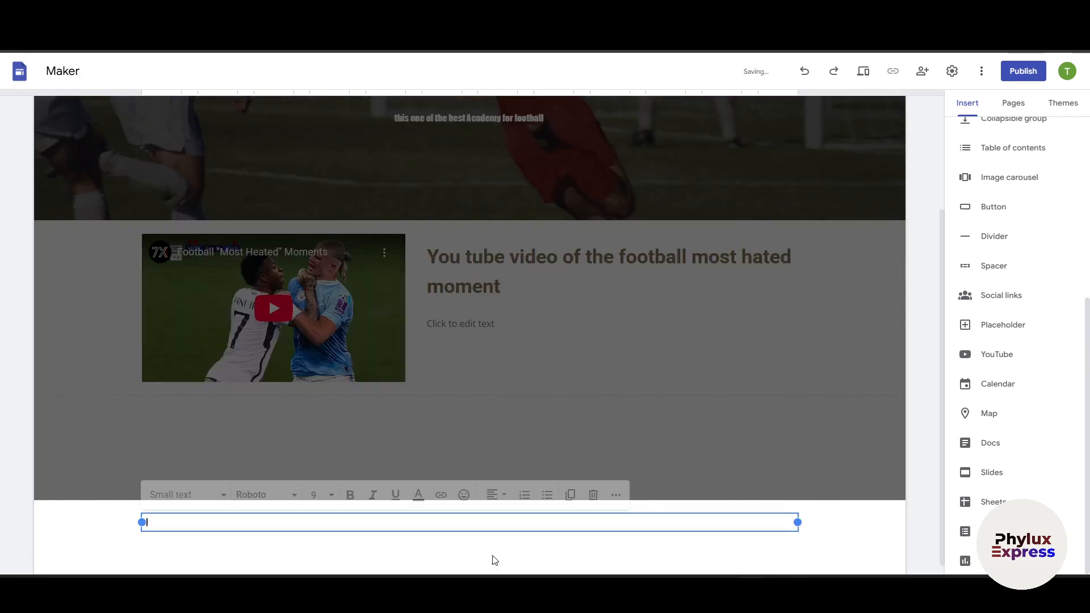
key(ctrl+z)
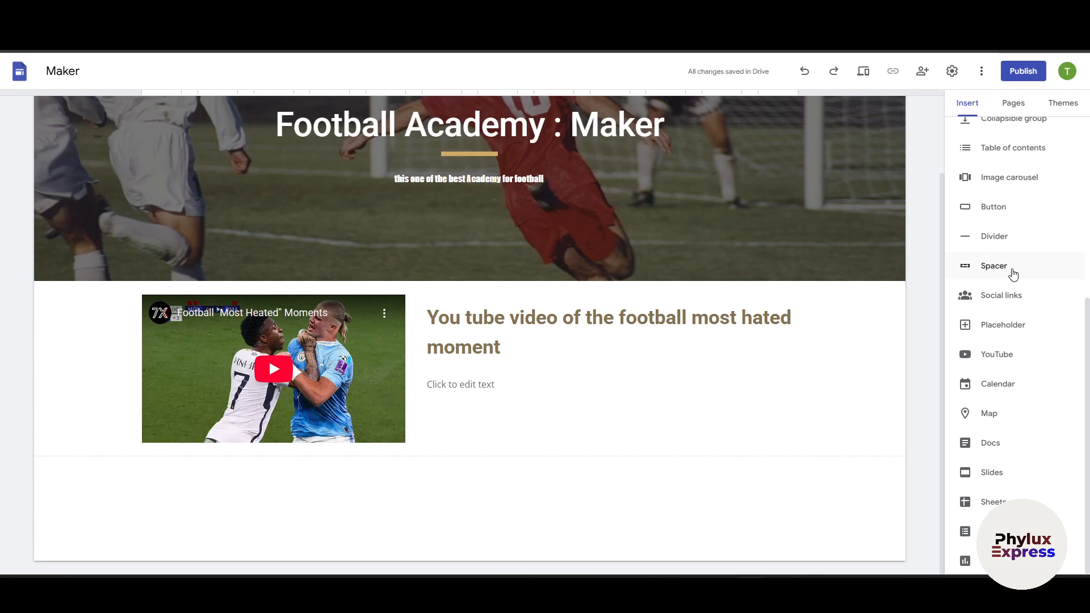
Step: Insert a spacer below the video block and stretch it to several times its height
click(994, 266)
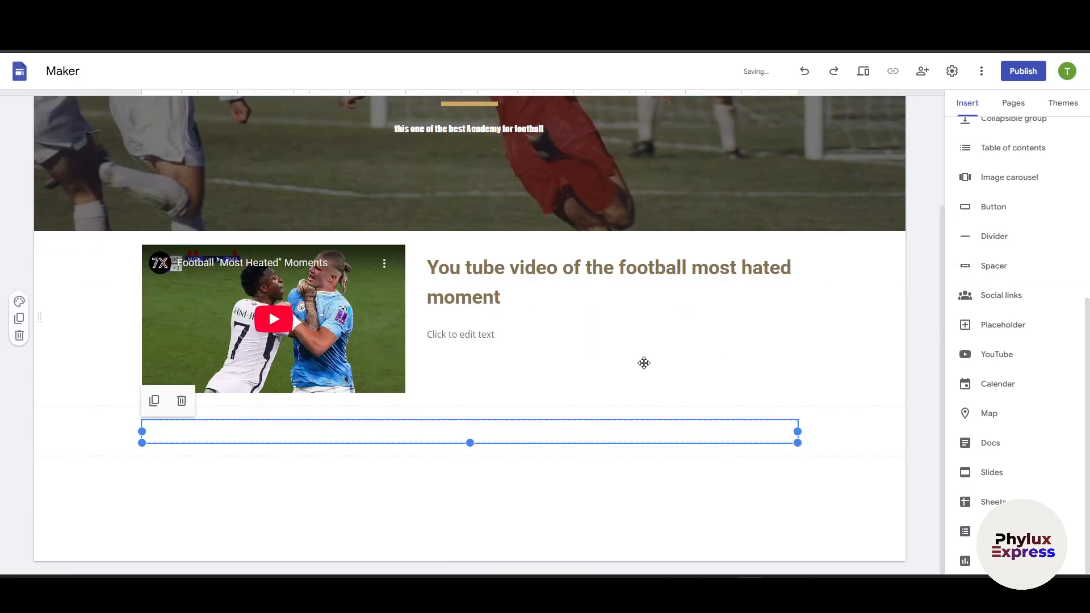
drag(440, 420, 448, 477)
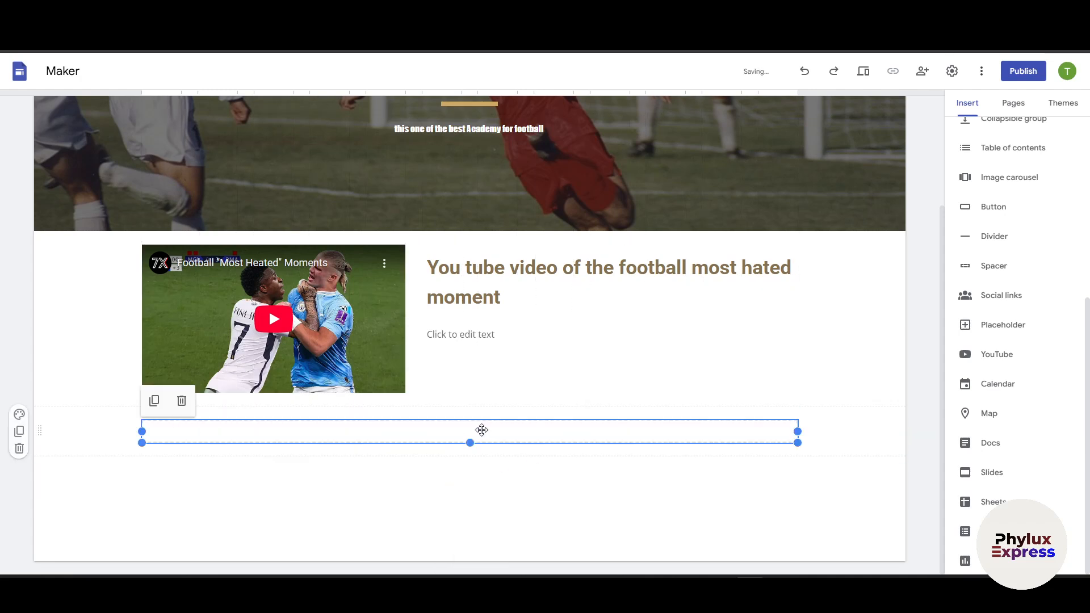
drag(470, 442, 470, 545)
scroll(526, 449, down, 2)
scroll(525, 450, down, 1)
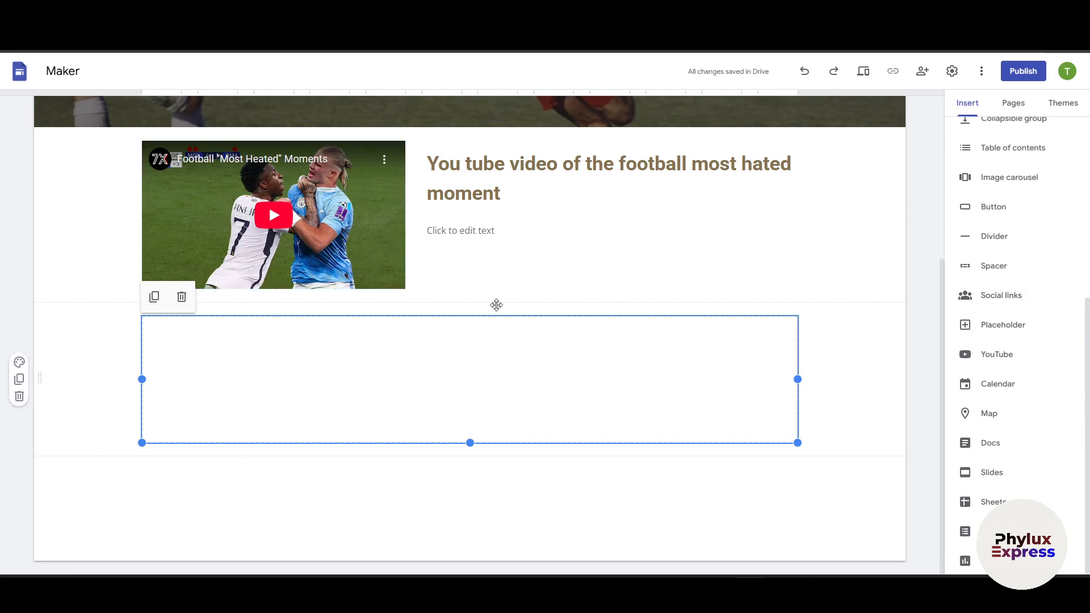
scroll(1009, 230, up, 3)
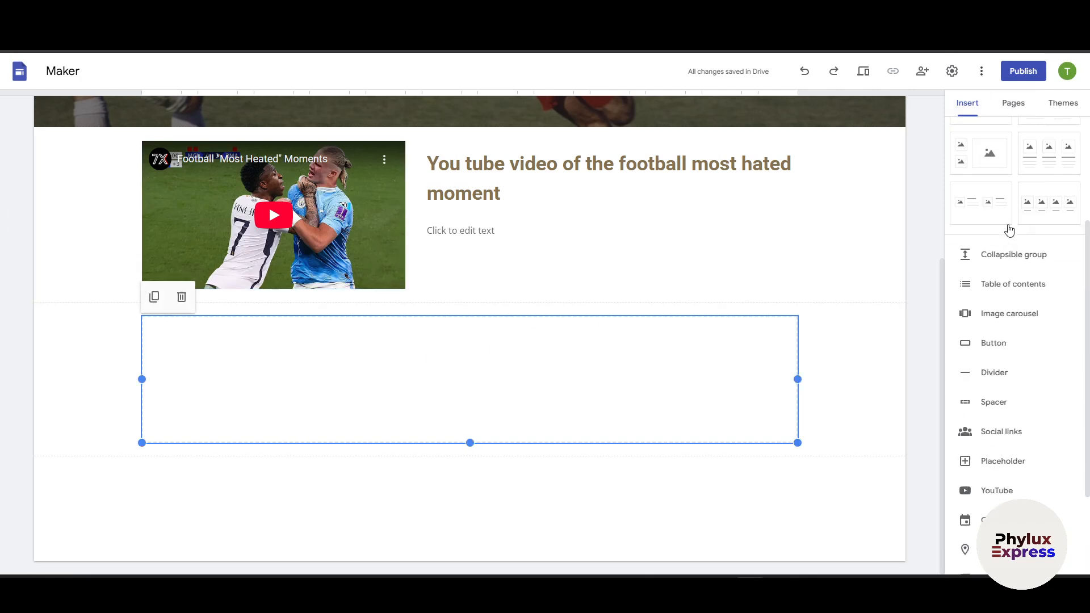
scroll(1022, 245, up, 3)
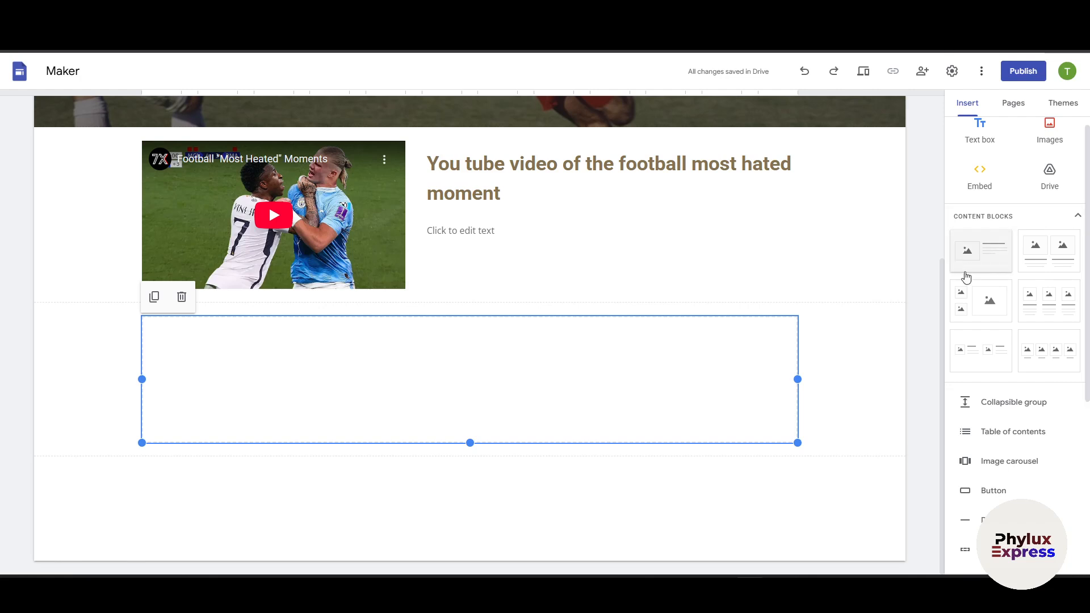
drag(1050, 251, 433, 375)
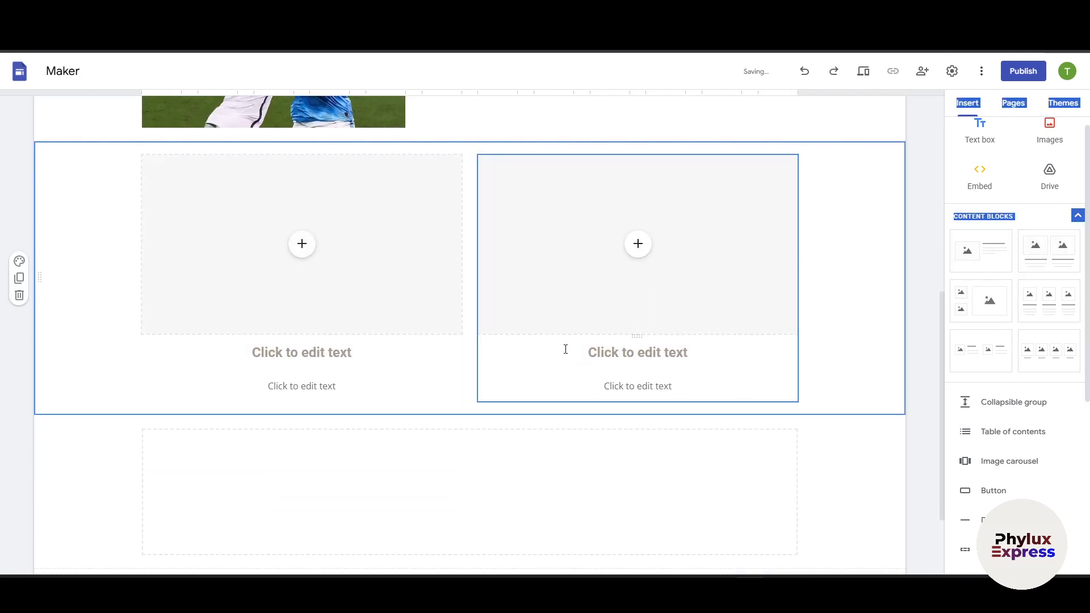
scroll(568, 349, up, 2)
scroll(511, 348, down, 1)
scroll(681, 335, up, 1)
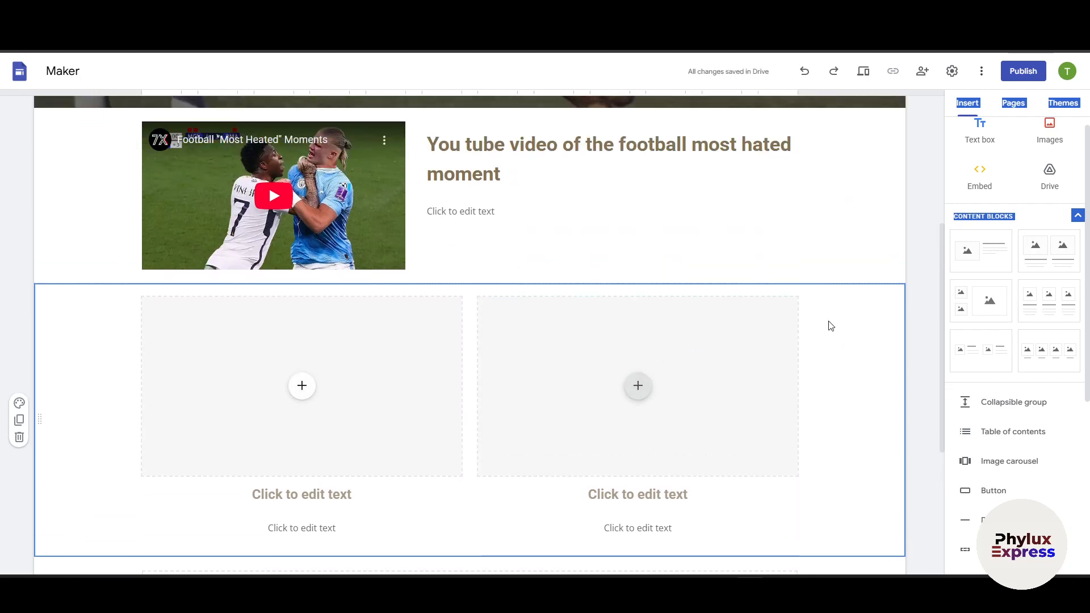
key(Delete)
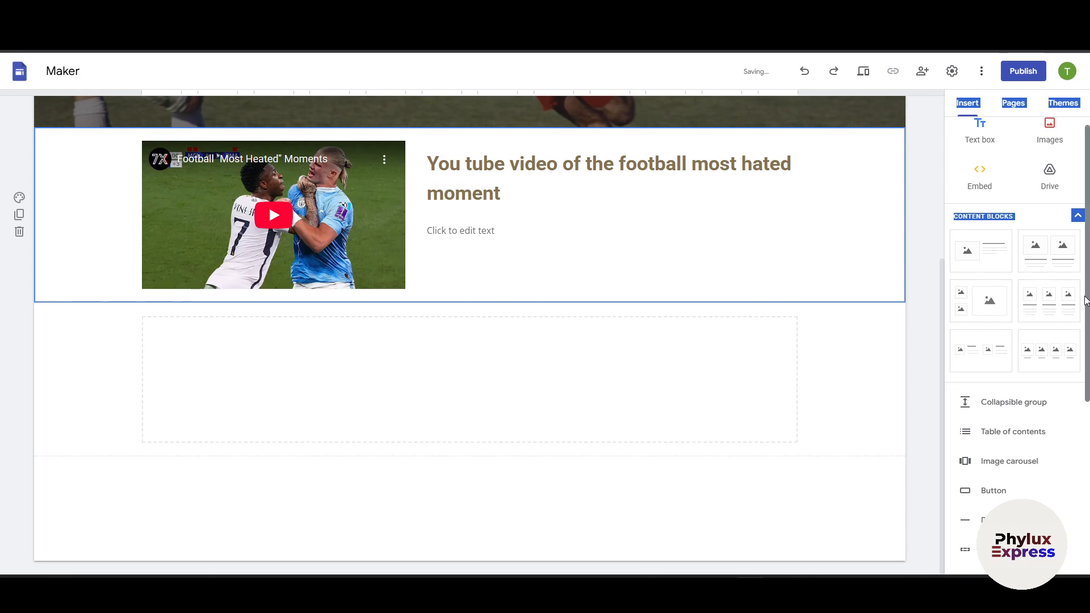
Step: Add the content block with one image placeholder beside a heading and text below the spacer, and choose a map for its placeholder
drag(934, 294, 130, 480)
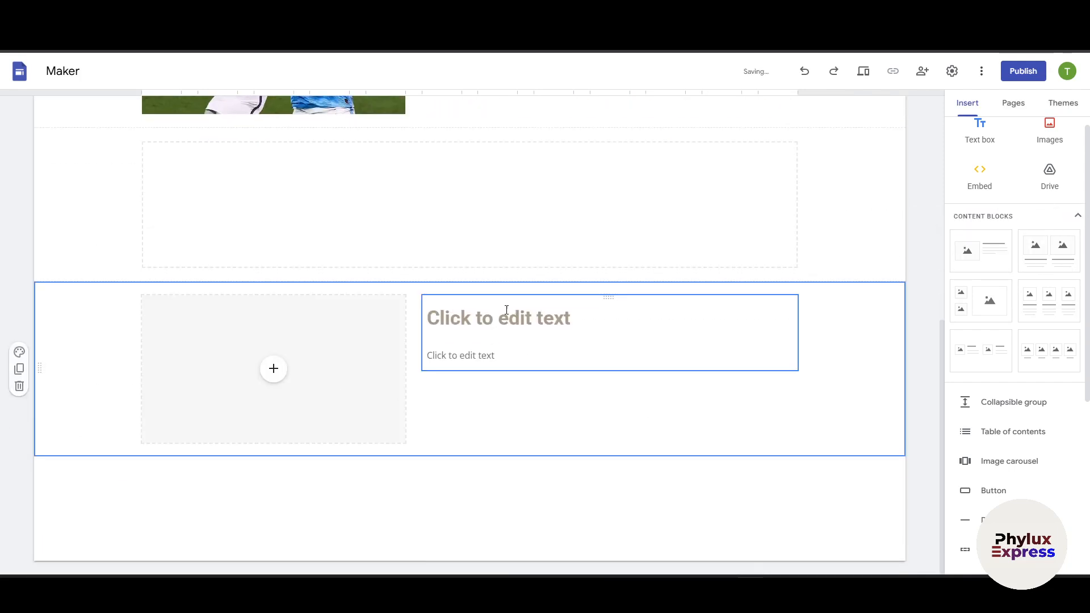
click(273, 369)
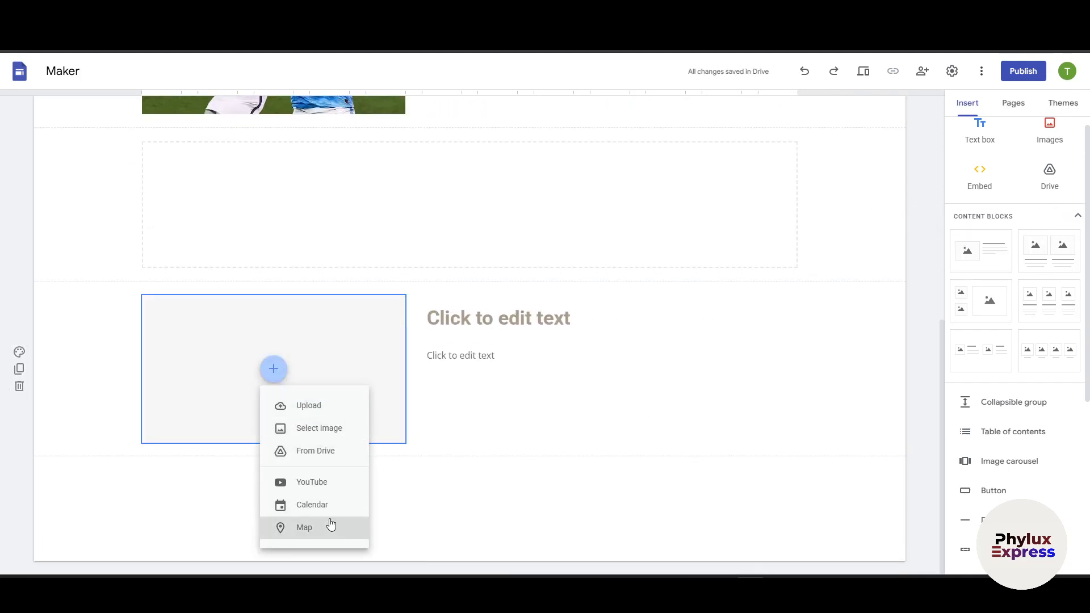
click(314, 536)
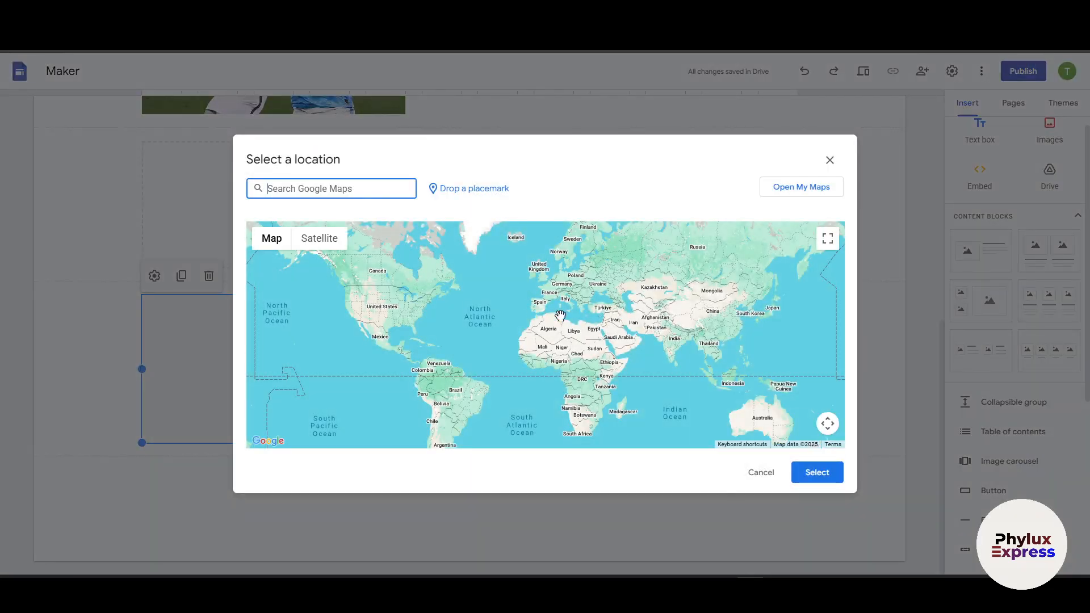
Step: Drop a placemark at Jaipur, India, on the location map and insert the map into the block
scroll(758, 306, up, 2)
drag(755, 304, 430, 340)
scroll(402, 334, up, 4)
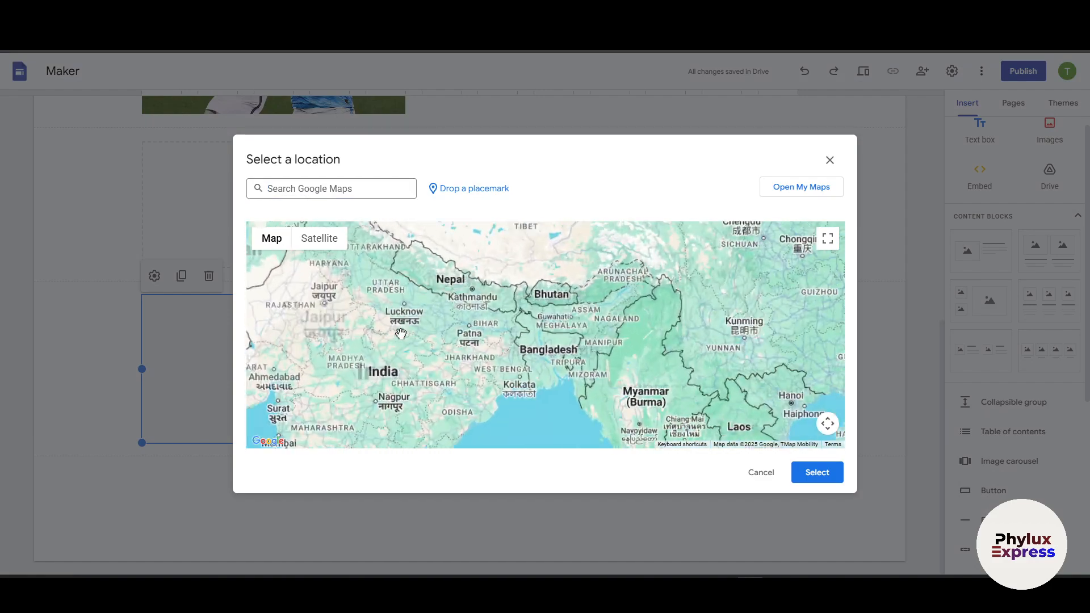
scroll(360, 339, up, 1)
drag(364, 341, 452, 322)
drag(406, 410, 480, 354)
scroll(484, 345, down, 1)
scroll(502, 339, up, 1)
drag(647, 244, 616, 350)
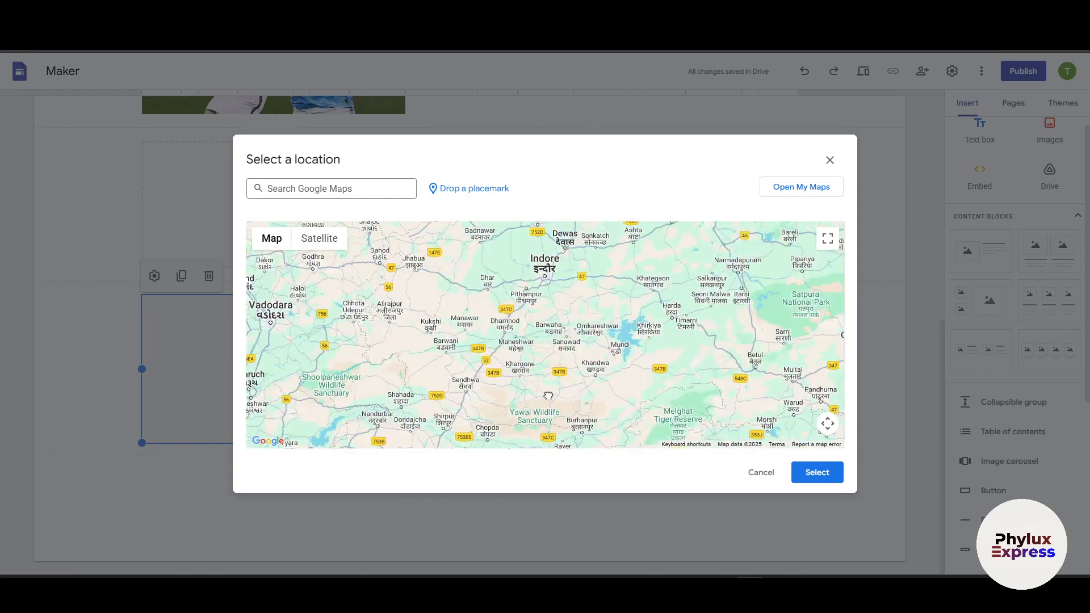
drag(568, 239, 545, 420)
drag(545, 286, 625, 410)
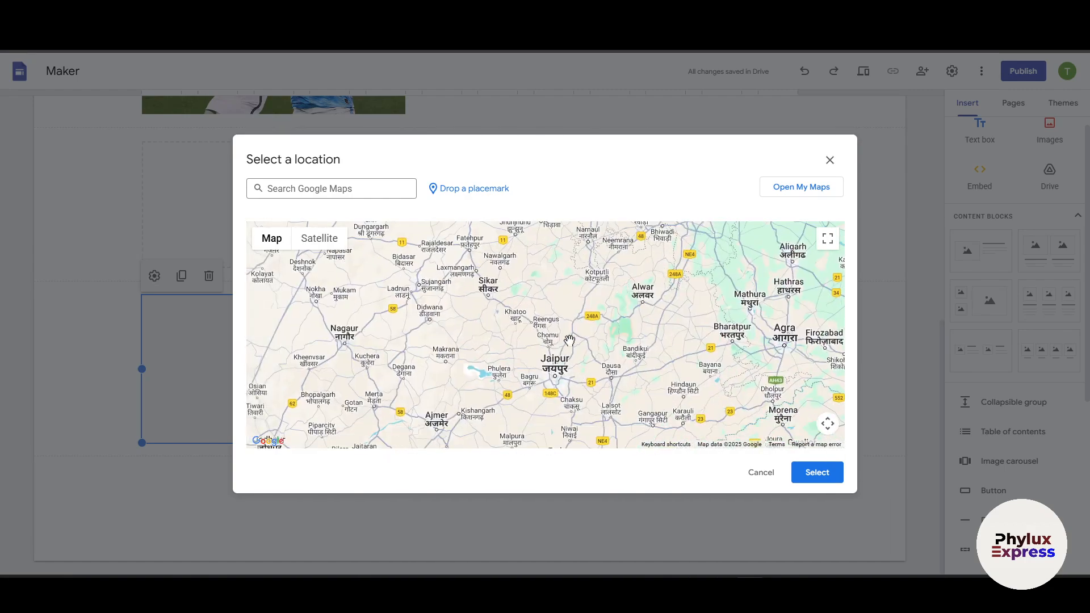
click(489, 189)
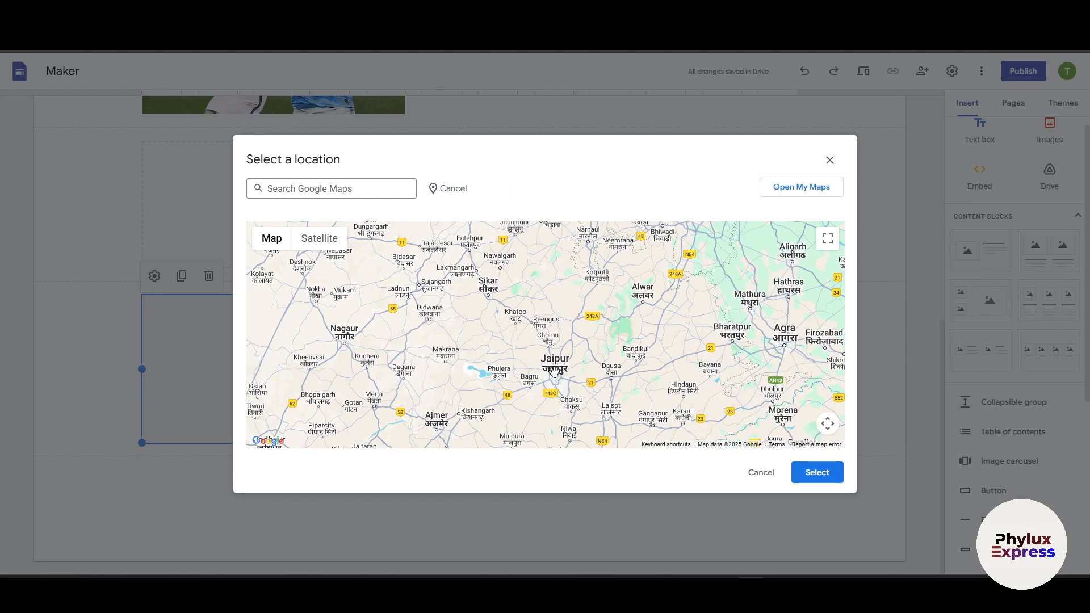
click(554, 359)
click(817, 472)
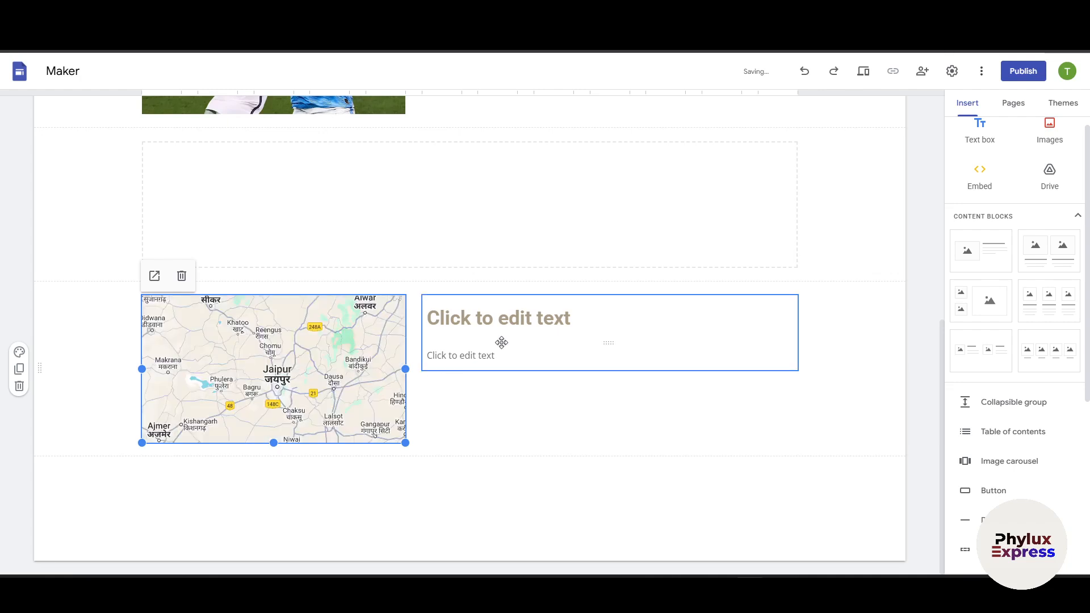
click(546, 324)
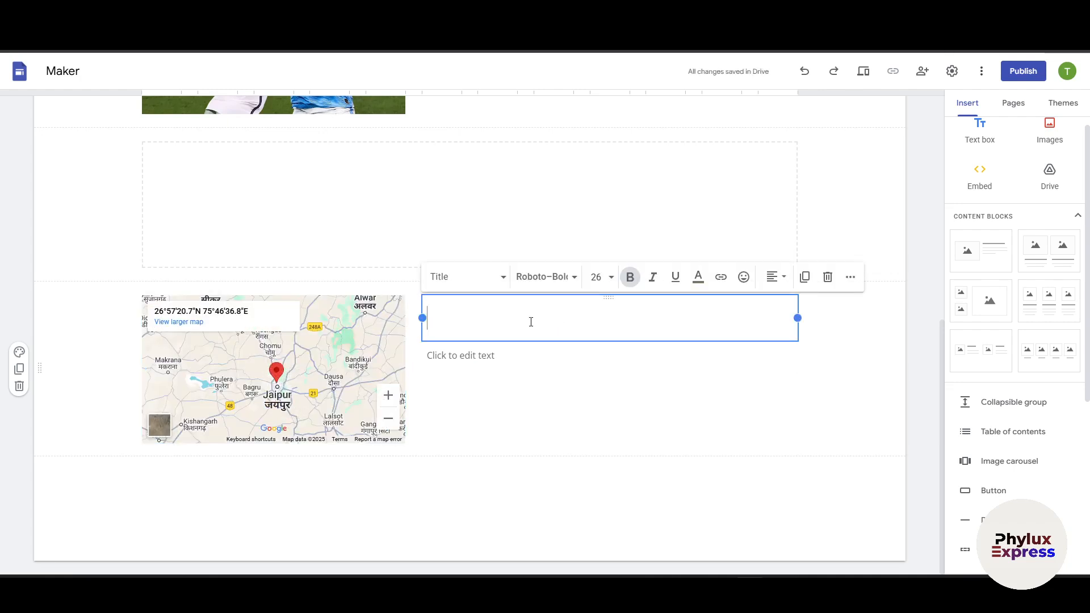
click(503, 362)
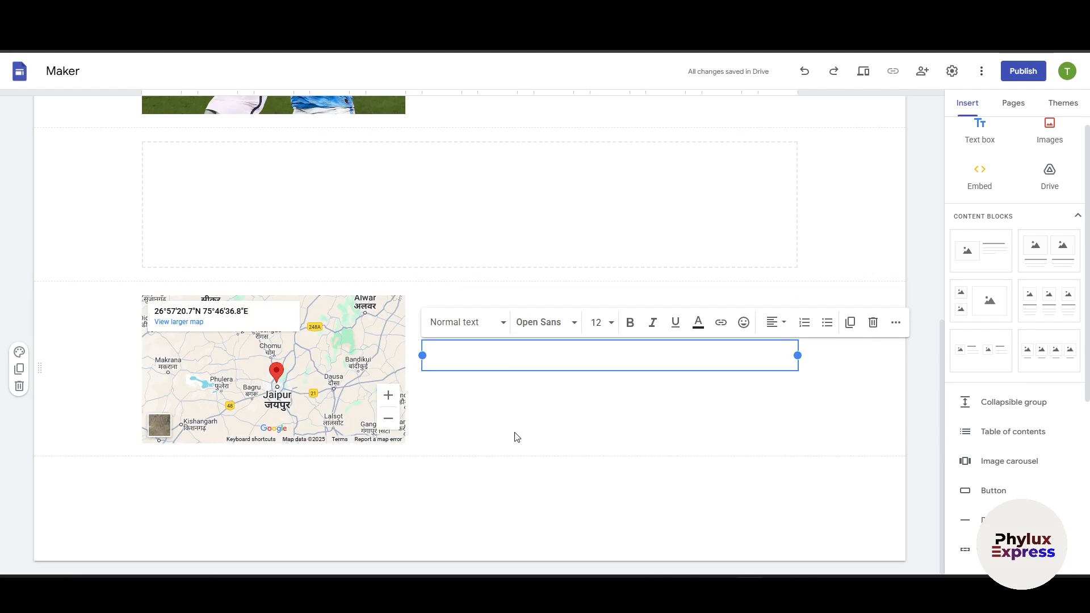
click(478, 406)
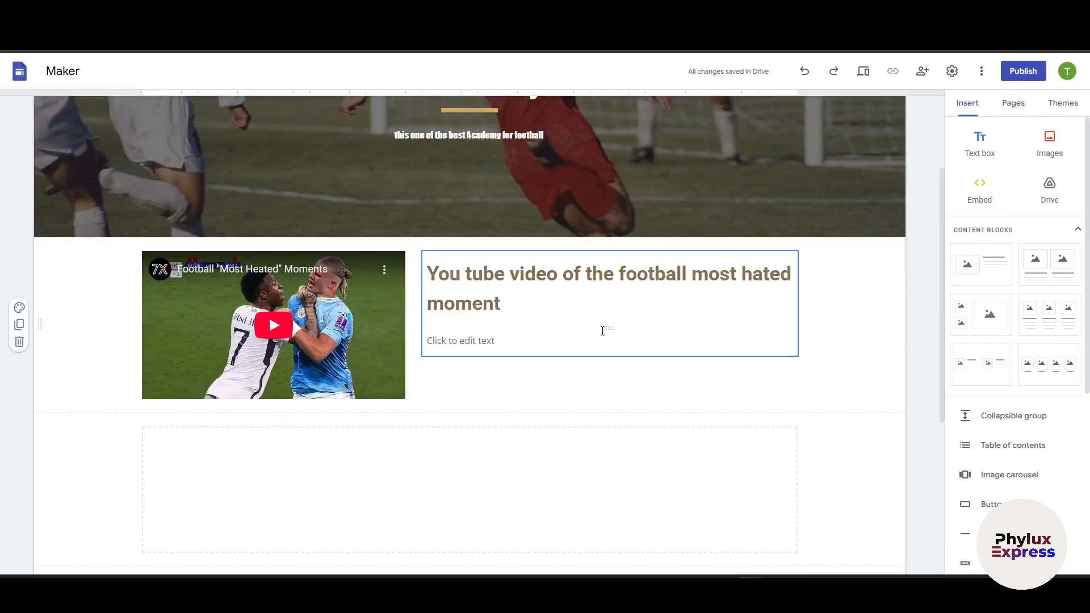
scroll(602, 331, up, 3)
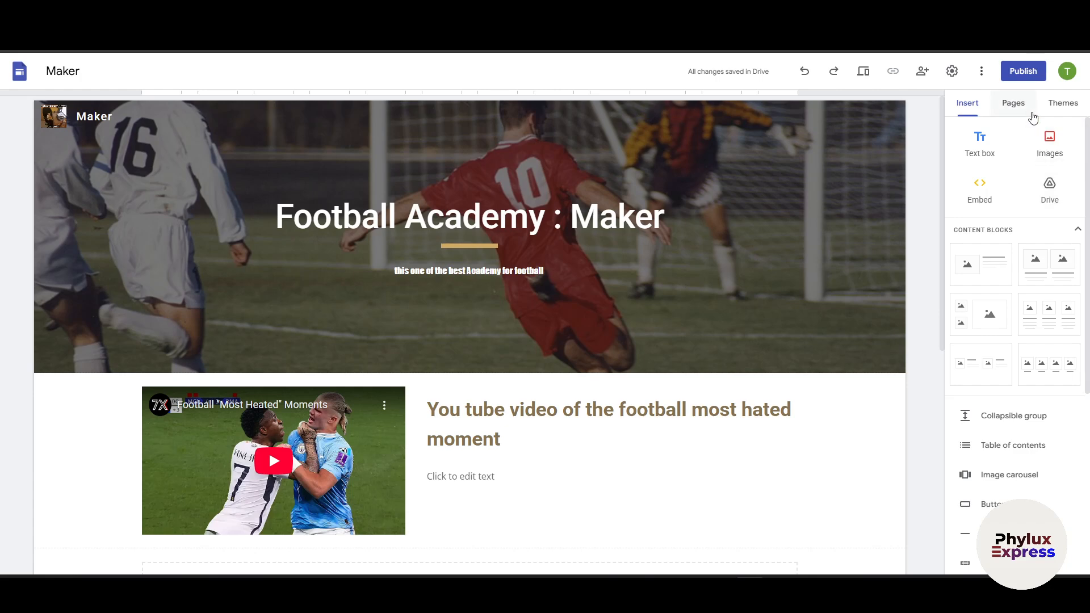
Step: Add a new page named "fadfadsf" to the site and return to the Home page
click(1014, 103)
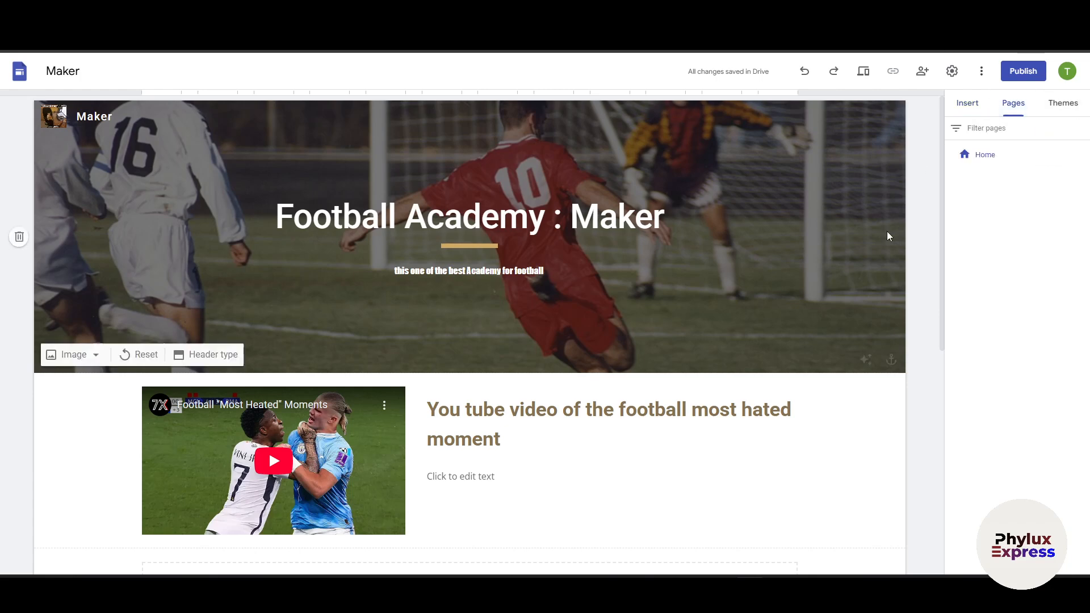
scroll(737, 243, down, 5)
scroll(769, 247, up, 4)
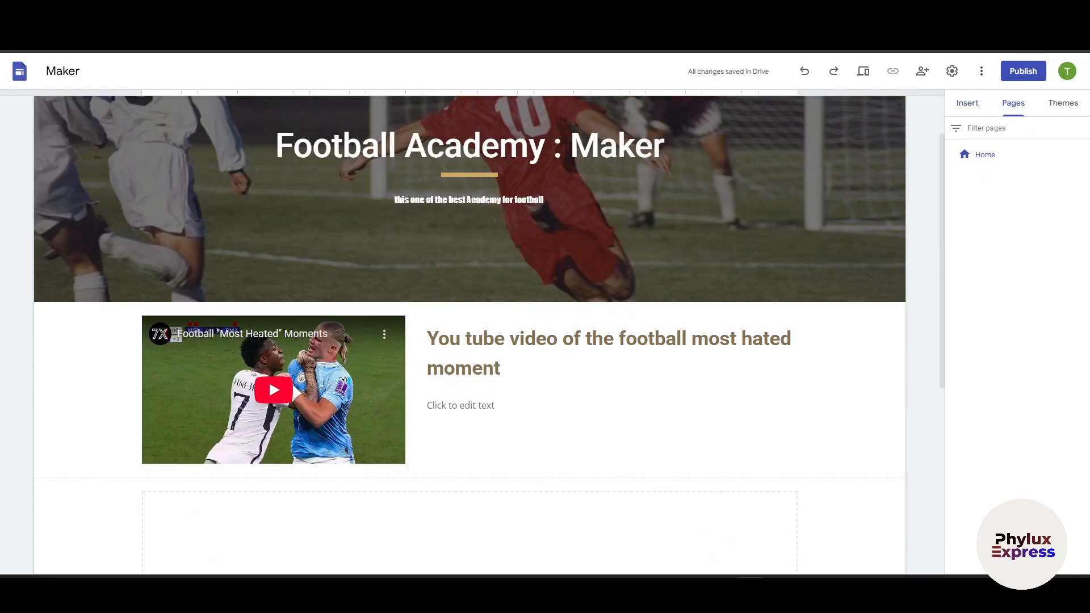
mouse_move(1017, 536)
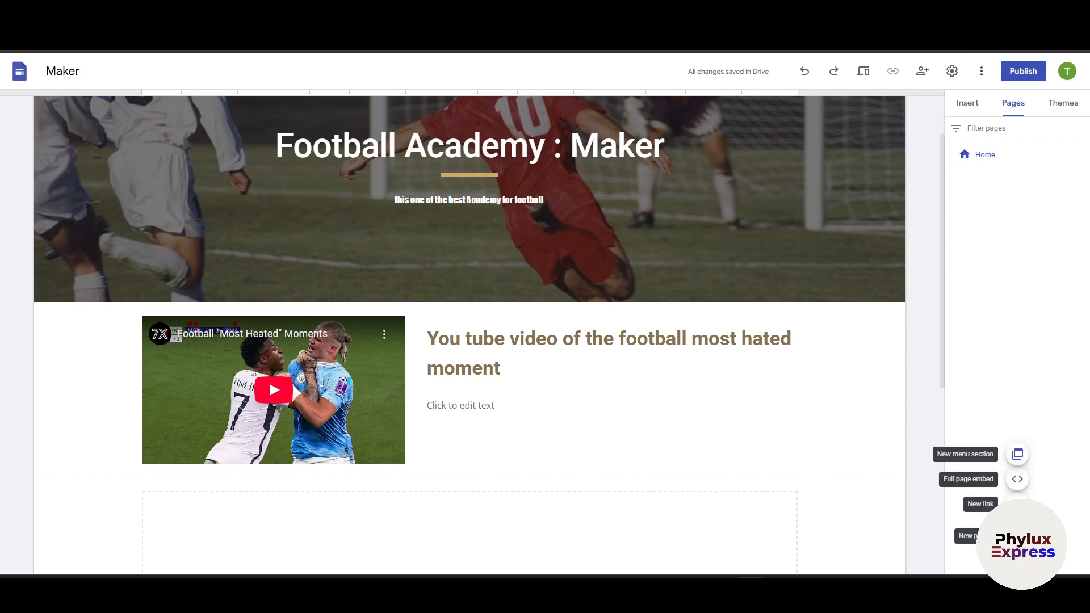
scroll(755, 203, up, 2)
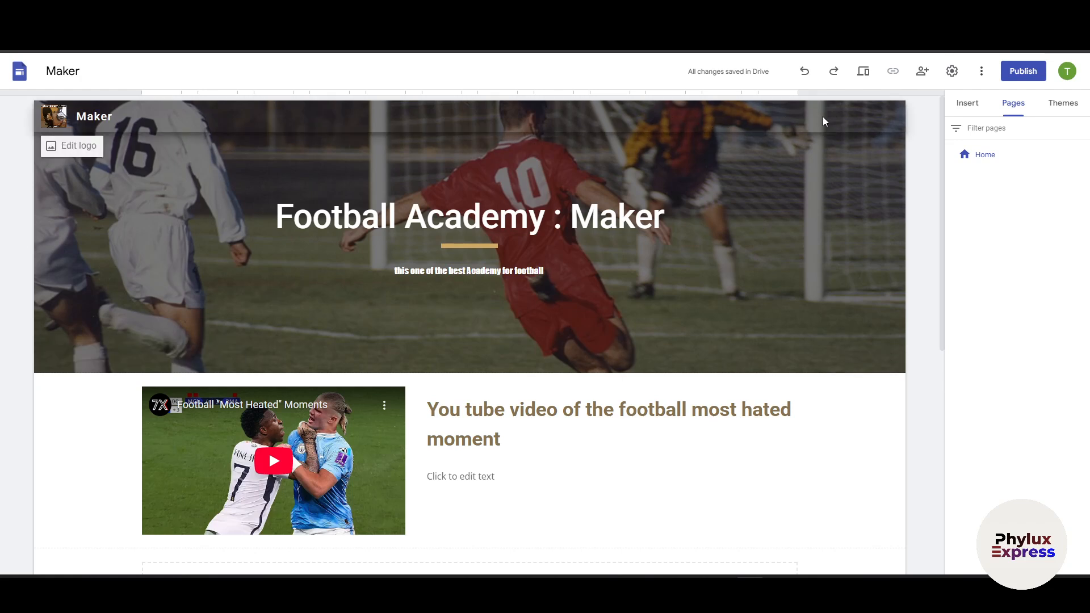
click(1018, 546)
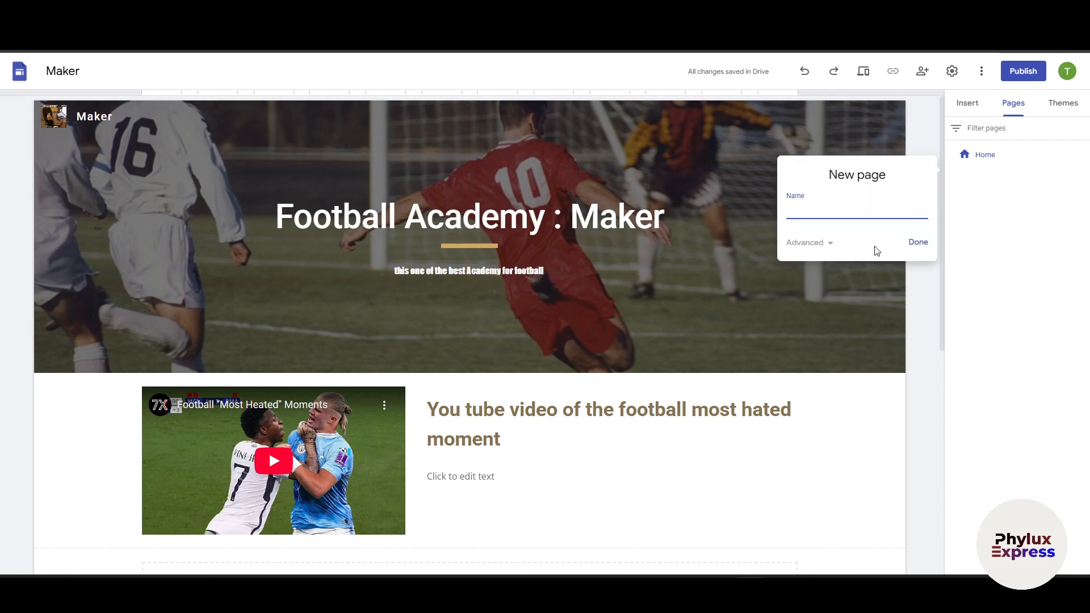
text(fadfadsf)
click(919, 242)
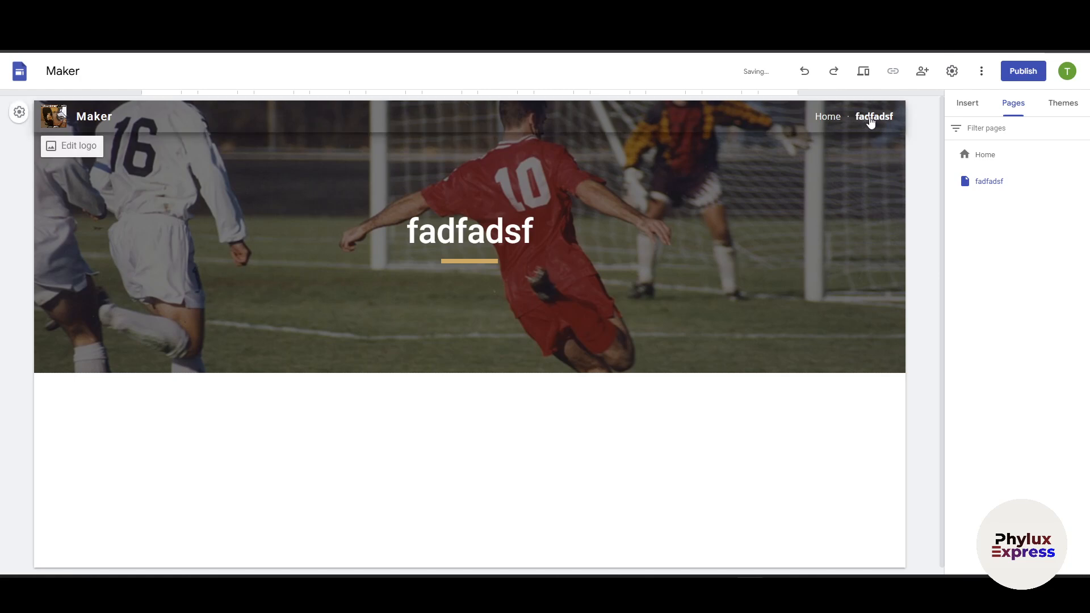
click(833, 117)
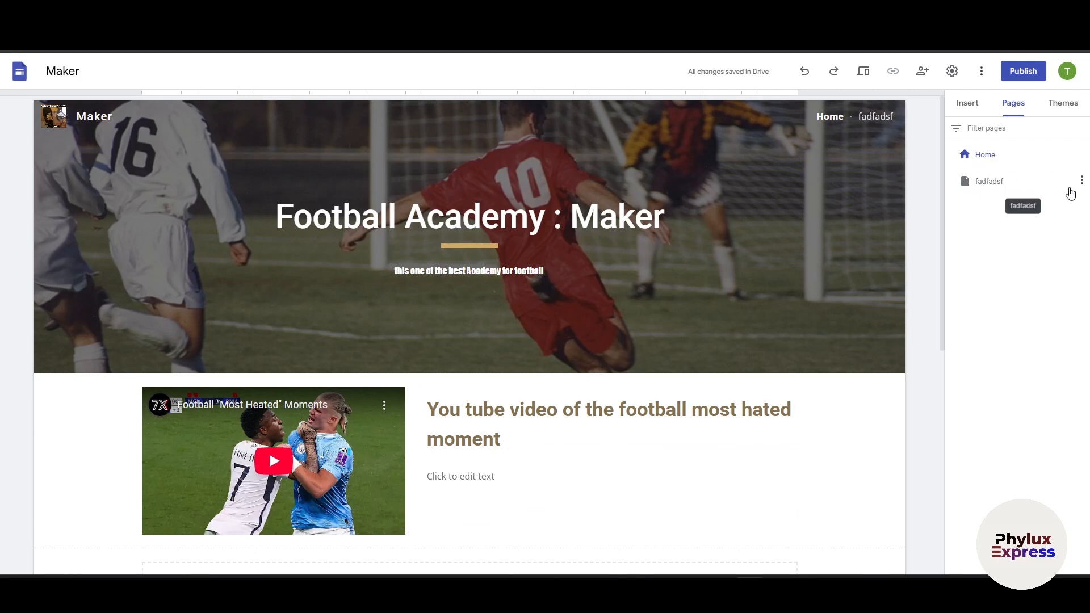
Step: Delete the "fadfadsf" page from the site
click(1082, 182)
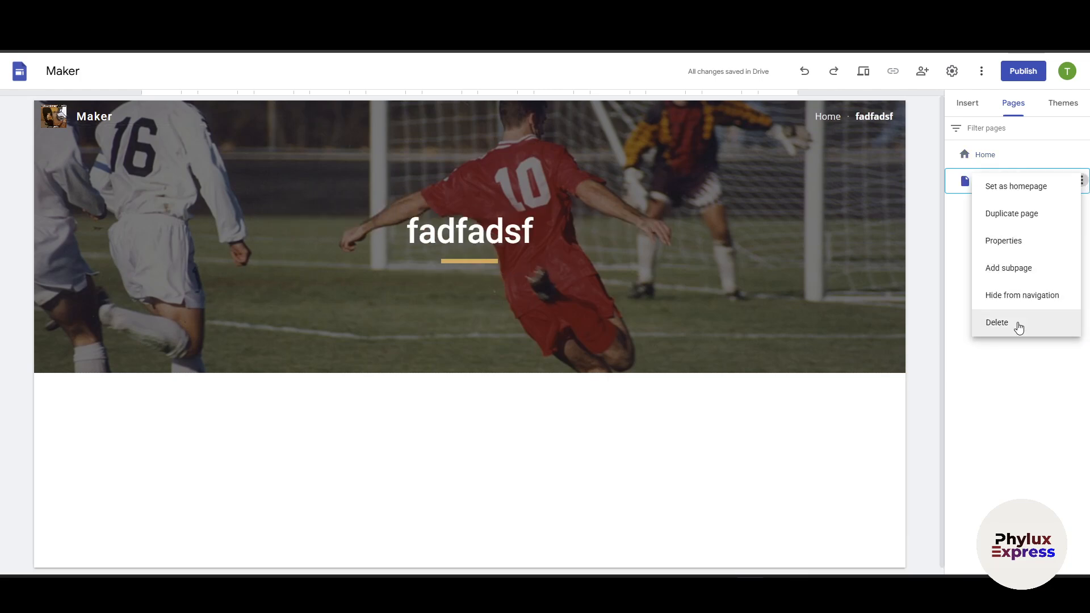
click(1019, 325)
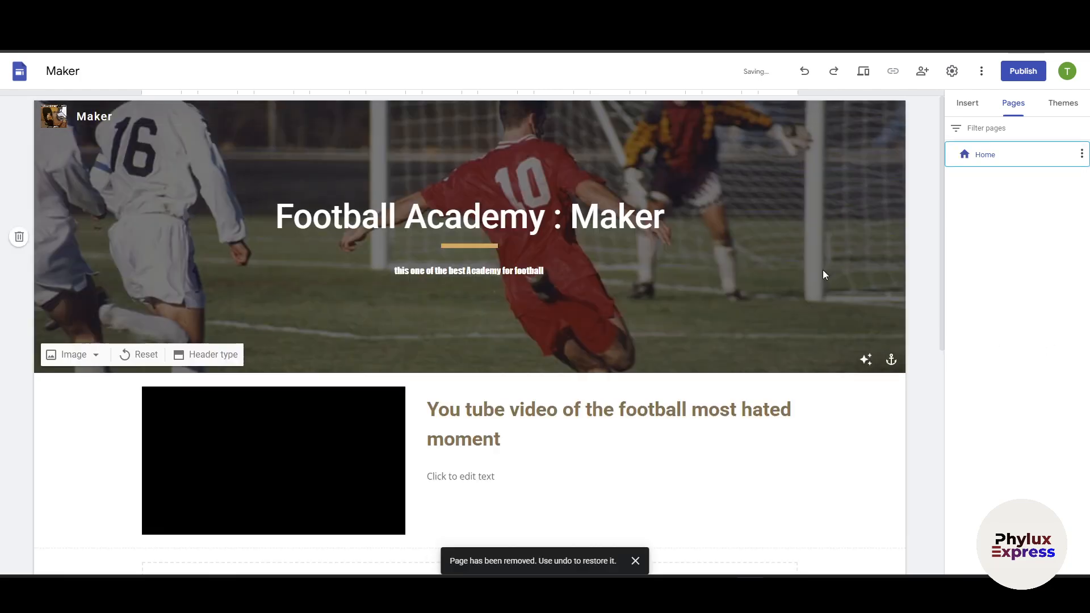
click(1026, 259)
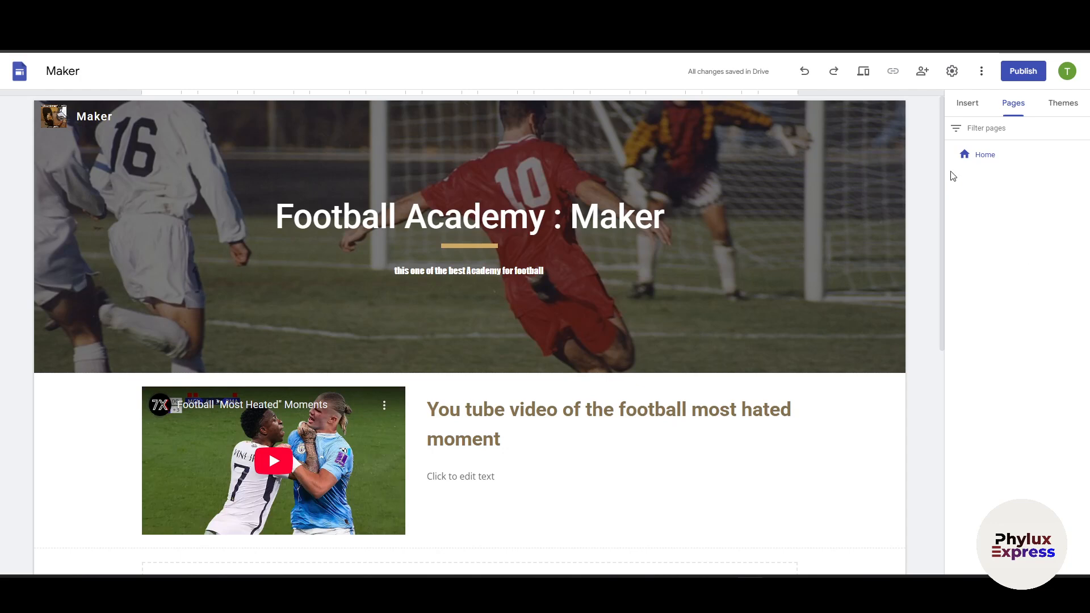
Step: Preview the site at large-screen size, look through the whole page, and return to the editor
click(868, 81)
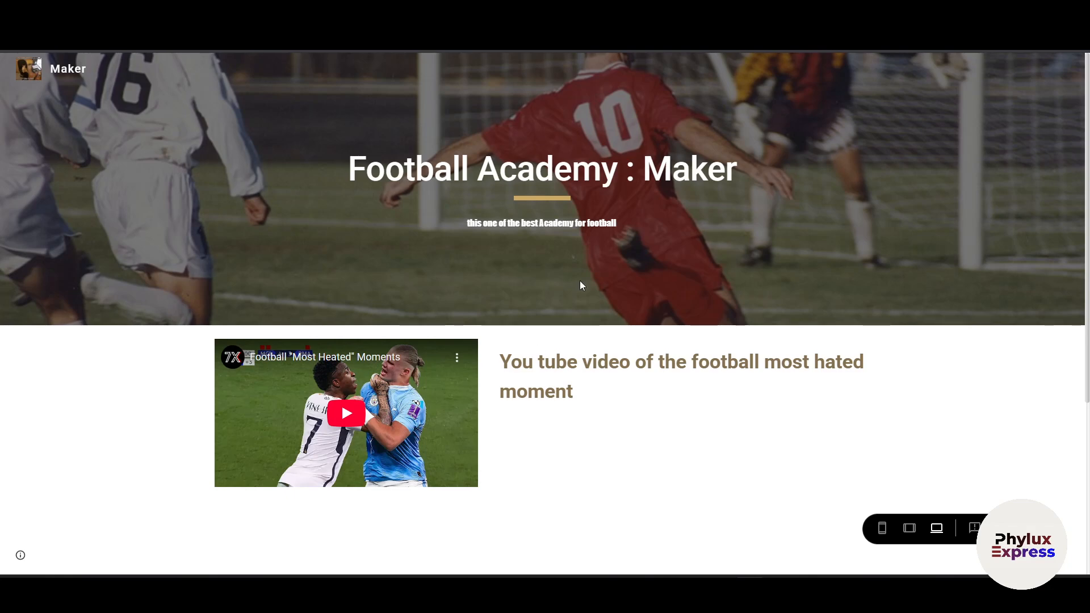
scroll(579, 284, down, 5)
scroll(516, 256, up, 5)
scroll(533, 336, down, 5)
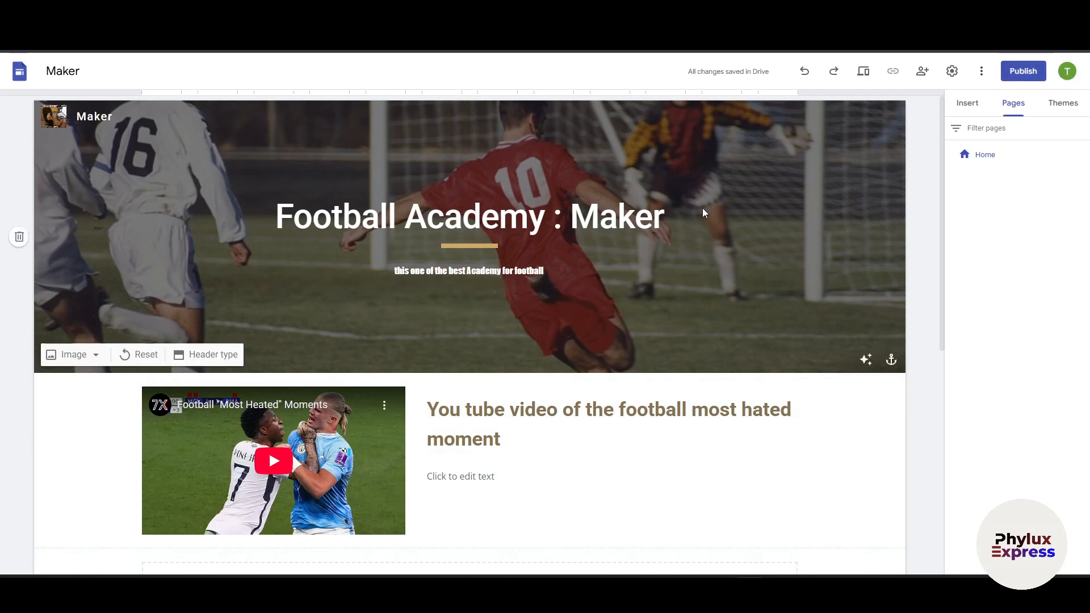
Step: View the options for publishing the site to the web and close them without publishing
scroll(625, 313, down, 7)
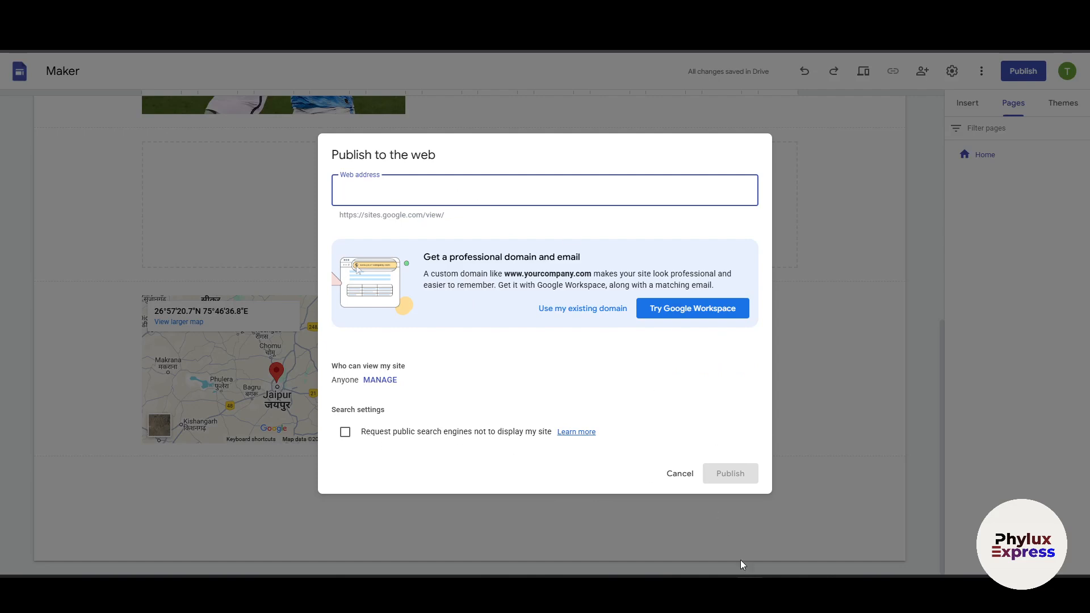
click(681, 474)
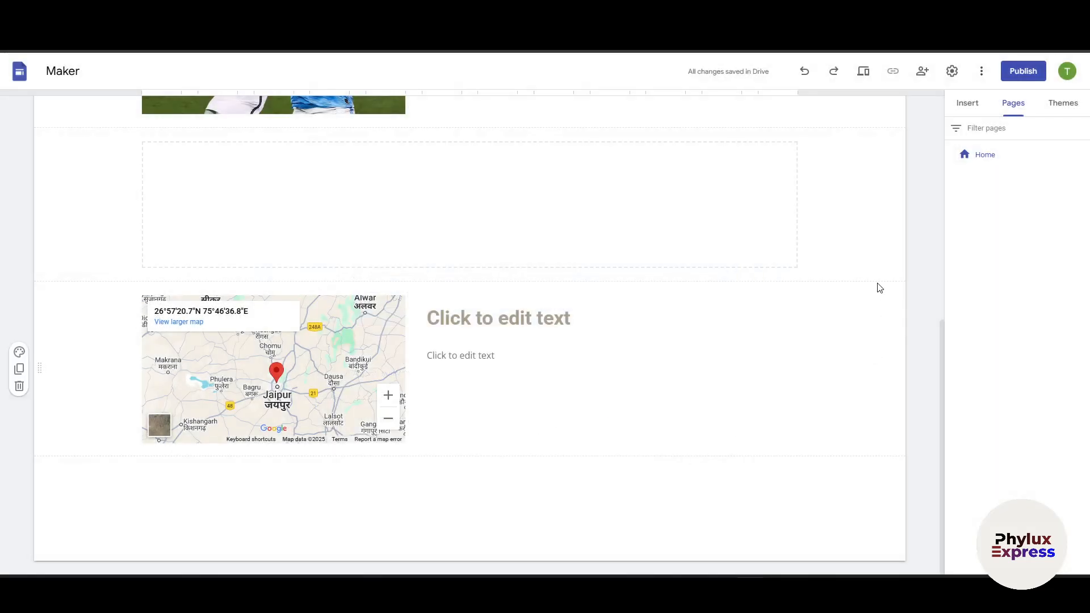